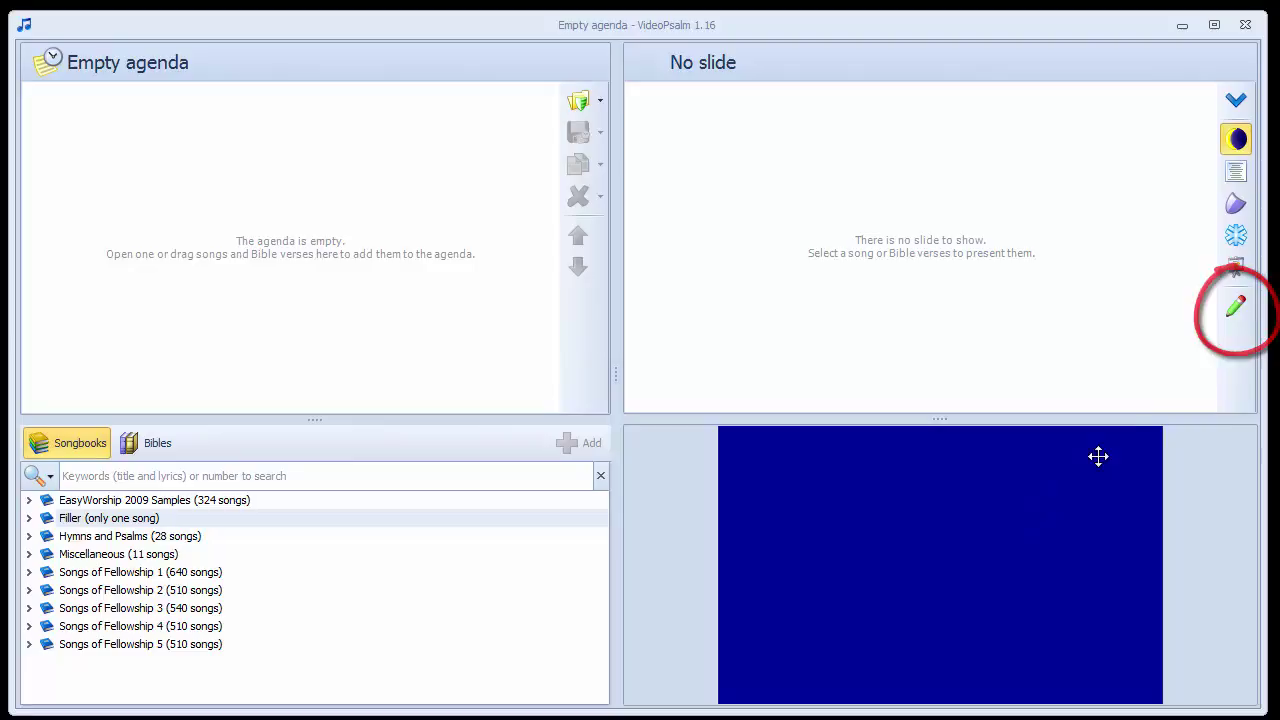
Turn on editing mode, show the Style pane, and widen both the agenda column and the Style pane
{"action": "left_click", "coordinate": [1236, 310]}
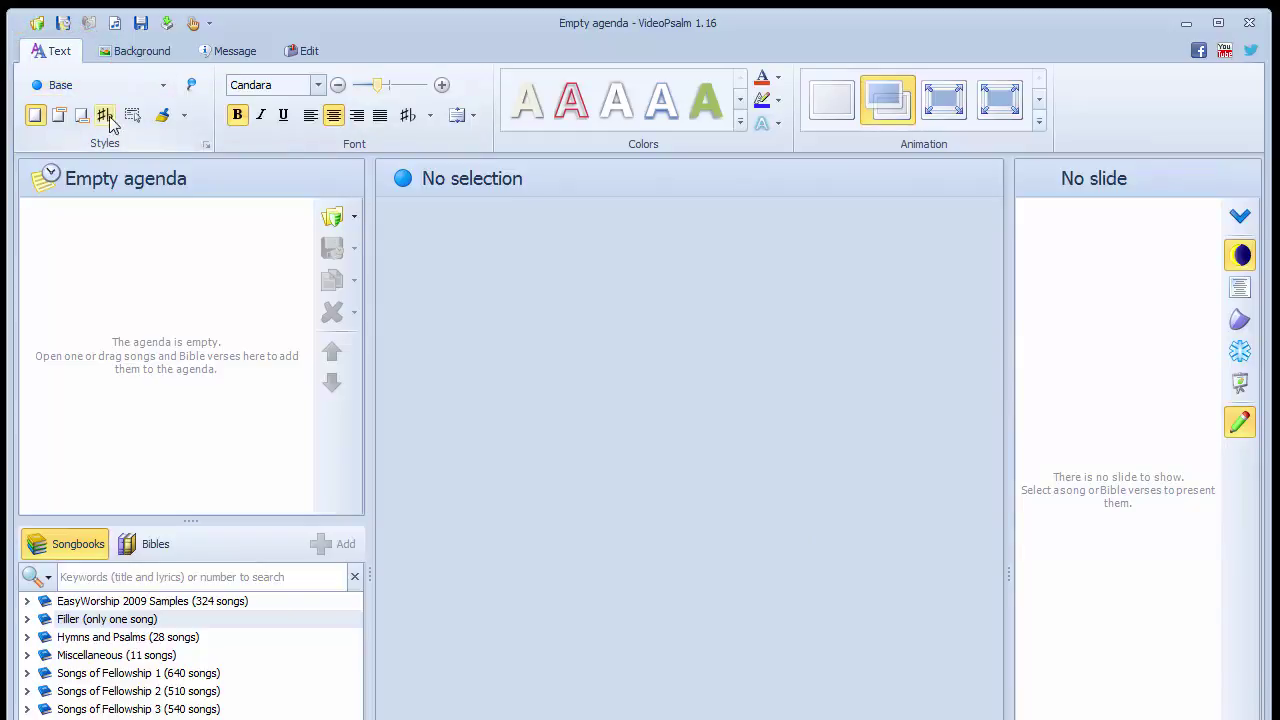
{"action": "left_click", "coordinate": [206, 146]}
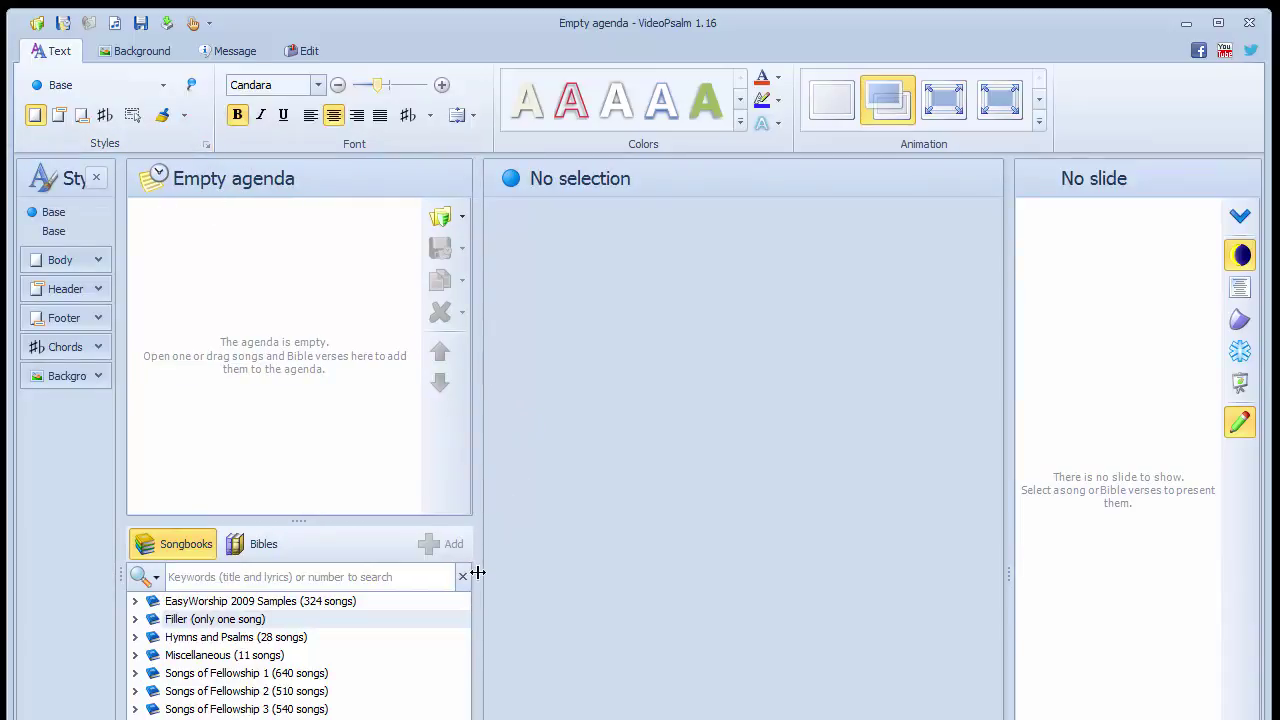
{"action": "left_click_drag", "start_coordinate": [477, 575], "coordinate": [668, 598]}
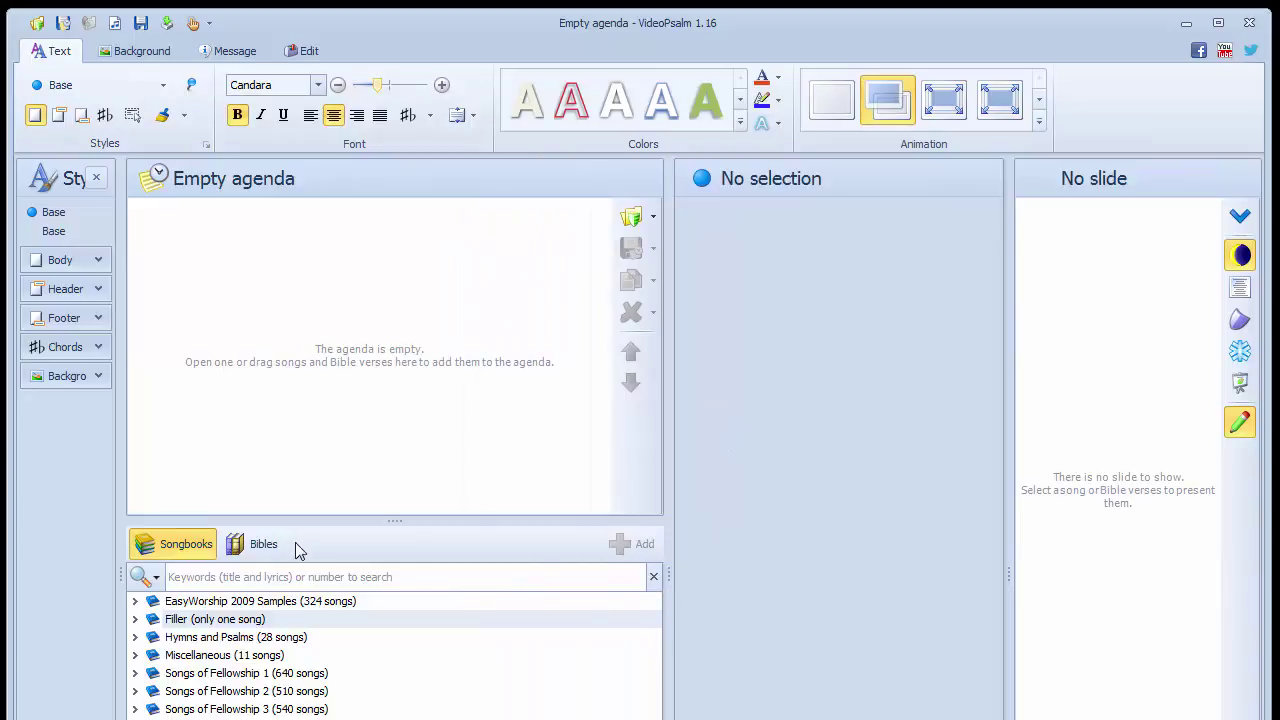
{"action": "left_click_drag", "start_coordinate": [122, 571], "coordinate": [357, 591]}
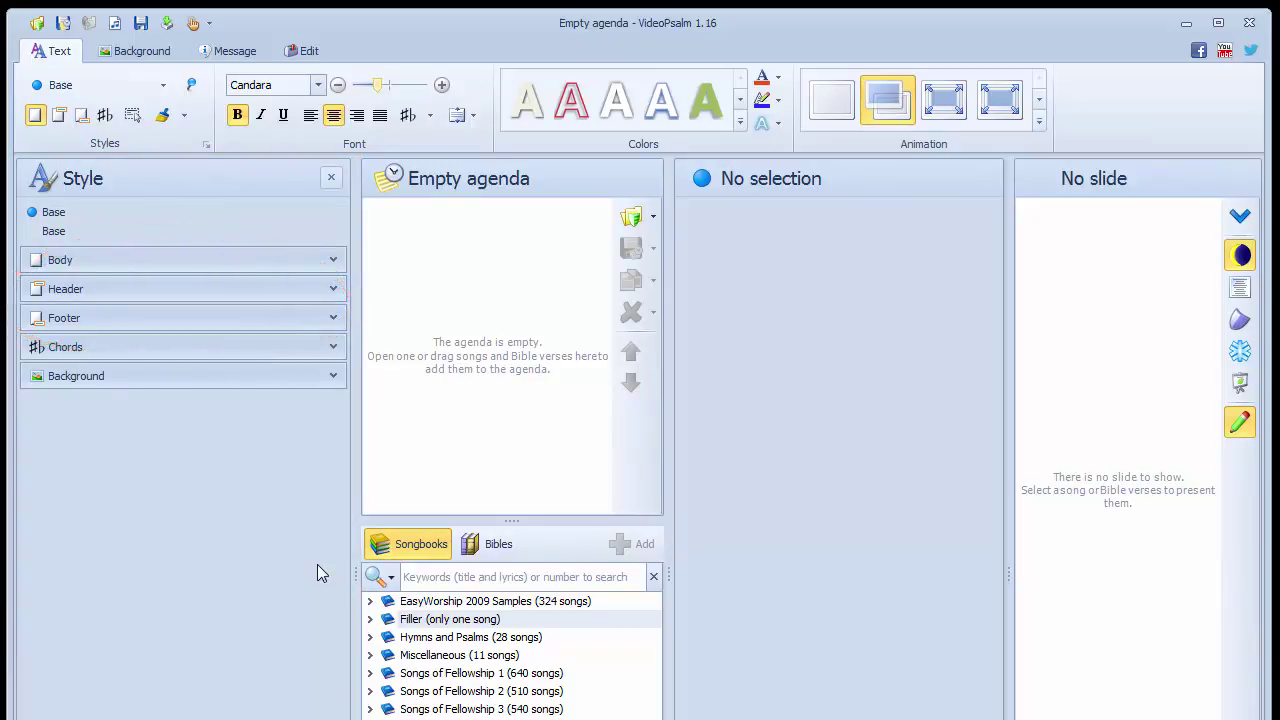
View the Footer style settings, collapse them, and expand the Header style settings for the Filler songbook
{"action": "left_click", "coordinate": [333, 318]}
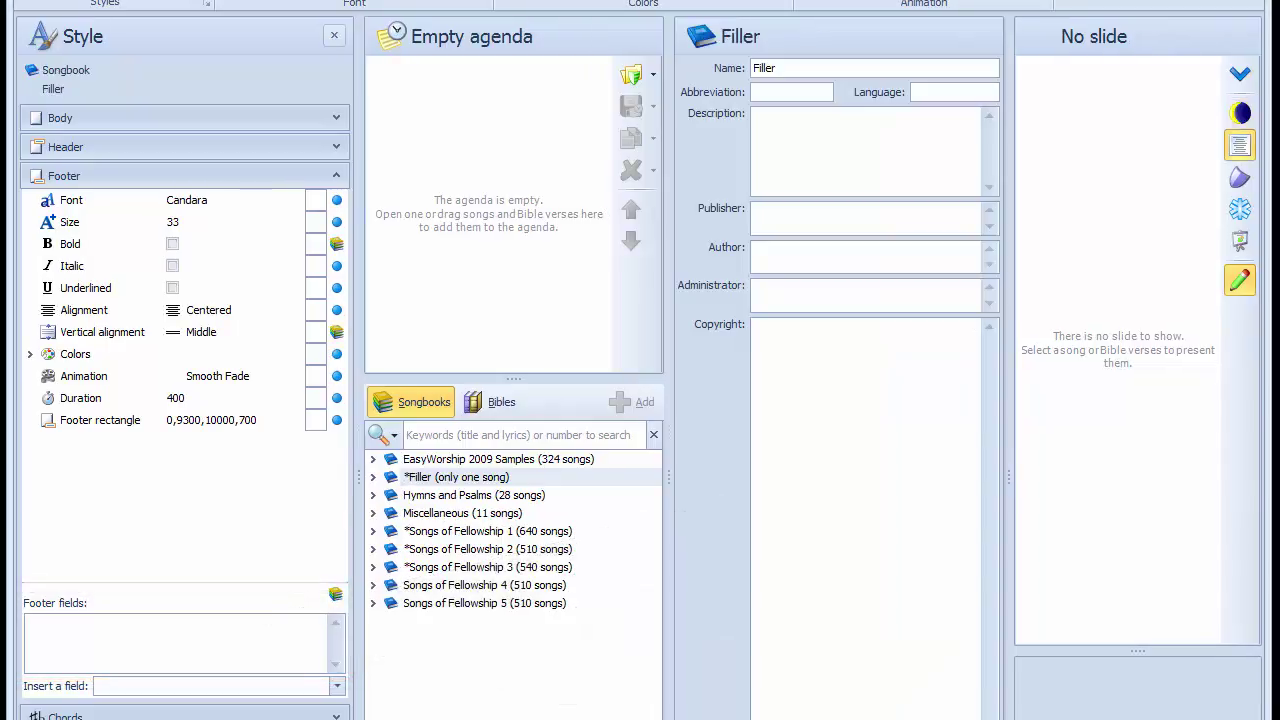
{"action": "left_click", "coordinate": [336, 176]}
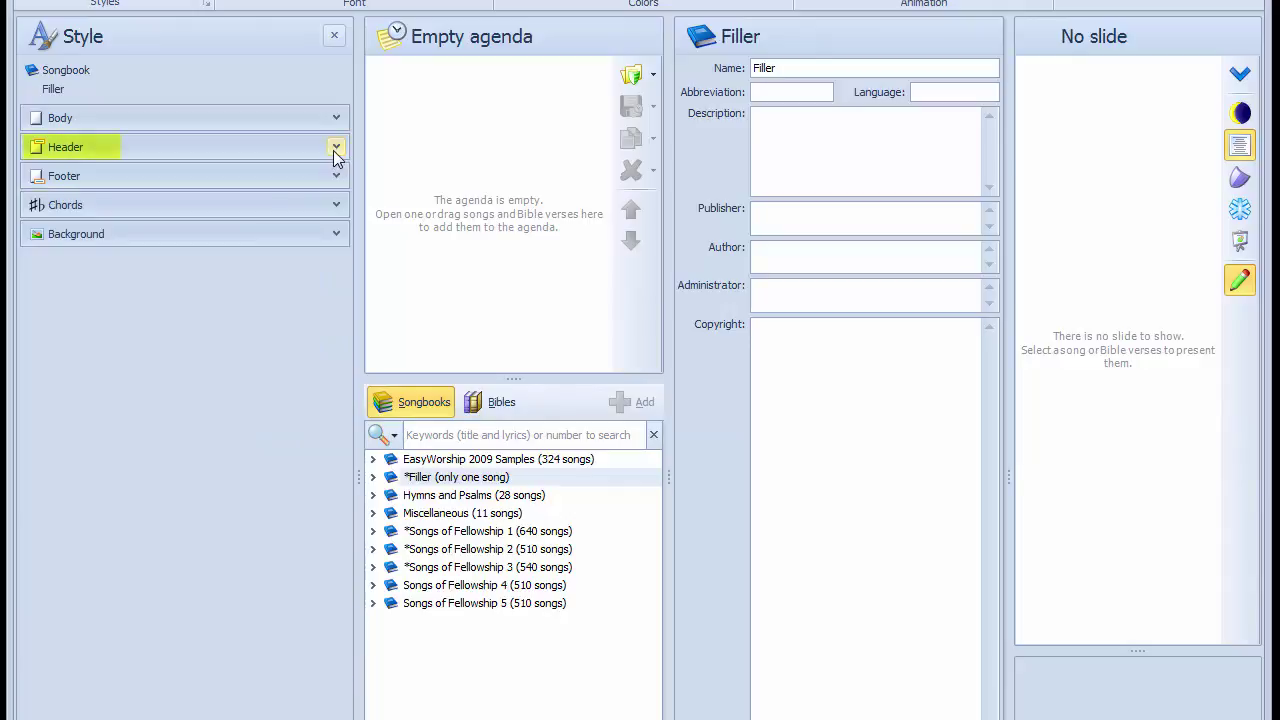
{"action": "left_click", "coordinate": [336, 147]}
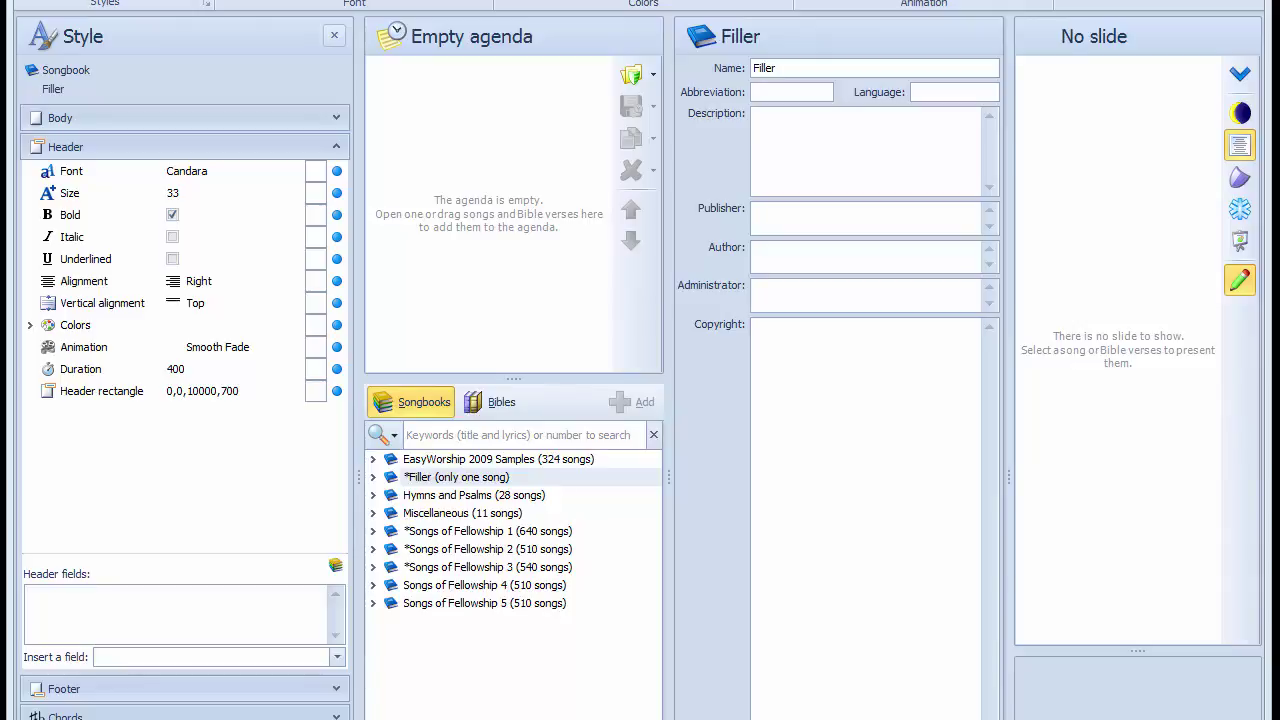
Insert the Song author field into the Filler songbook's header fields, and delete it again
{"action": "left_click", "coordinate": [338, 657]}
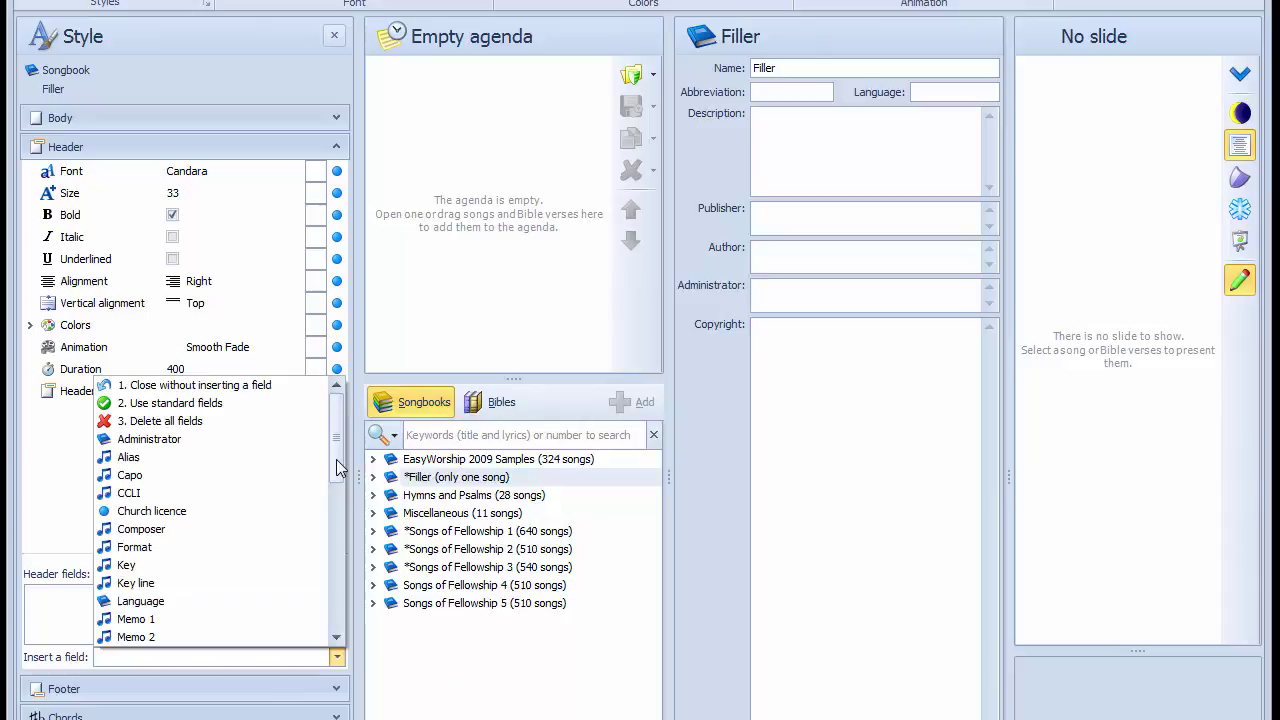
{"action": "left_click_drag", "start_coordinate": [337, 448], "coordinate": [345, 534]}
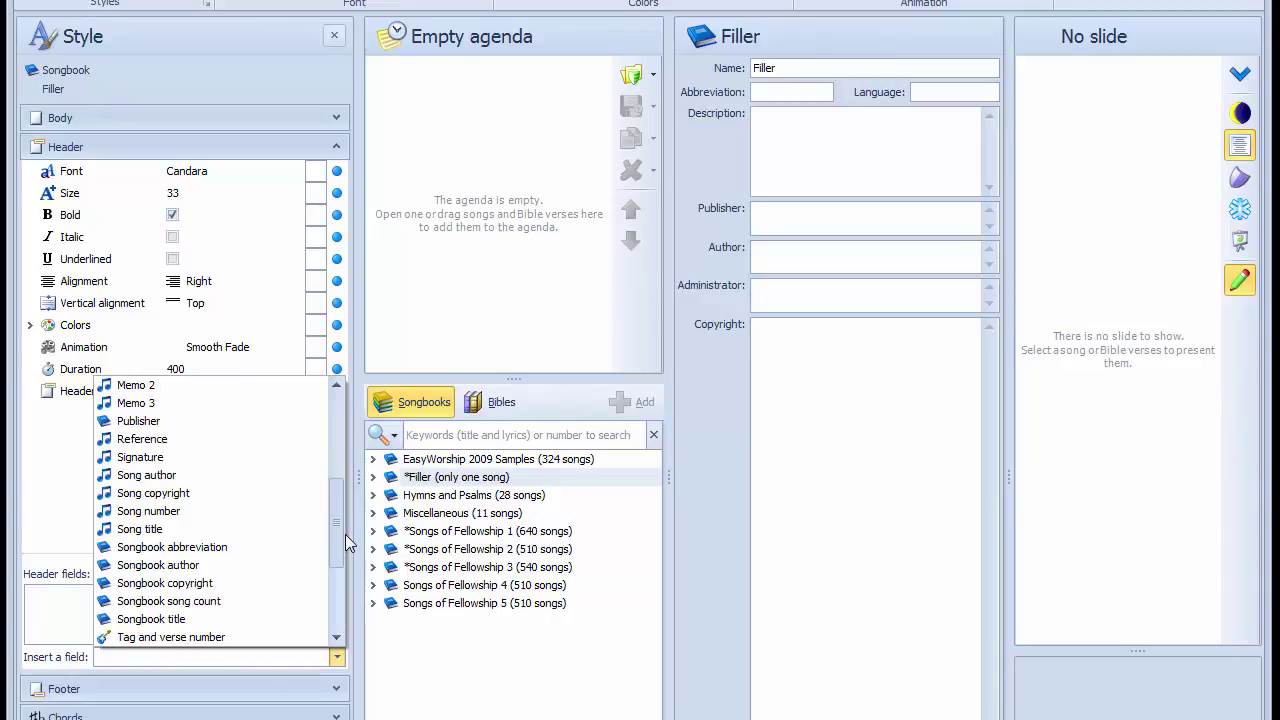
{"action": "left_click", "coordinate": [210, 476]}
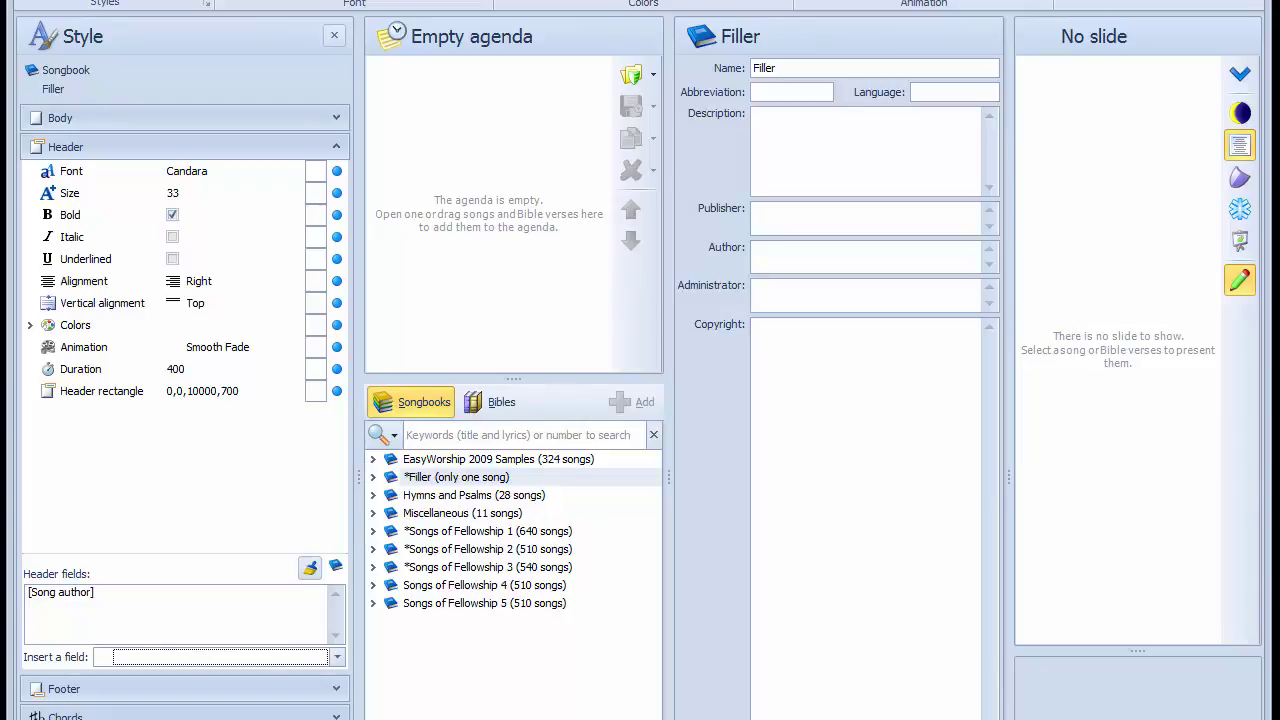
{"action": "left_click_drag", "start_coordinate": [150, 593], "coordinate": [14, 597]}
{"action": "key", "text": "Delete"}
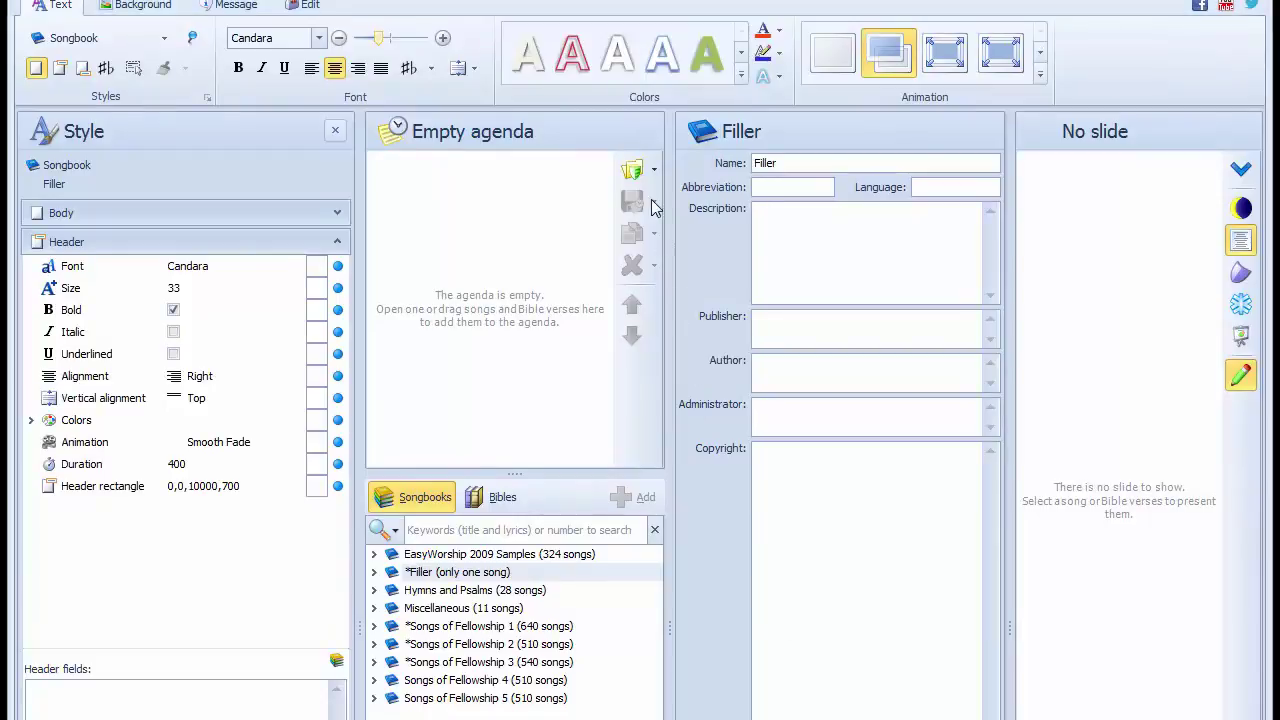
Open the 2015.08.23 agenda and select the first verse of "Lord, the light of Your love"
{"action": "left_click", "coordinate": [632, 172]}
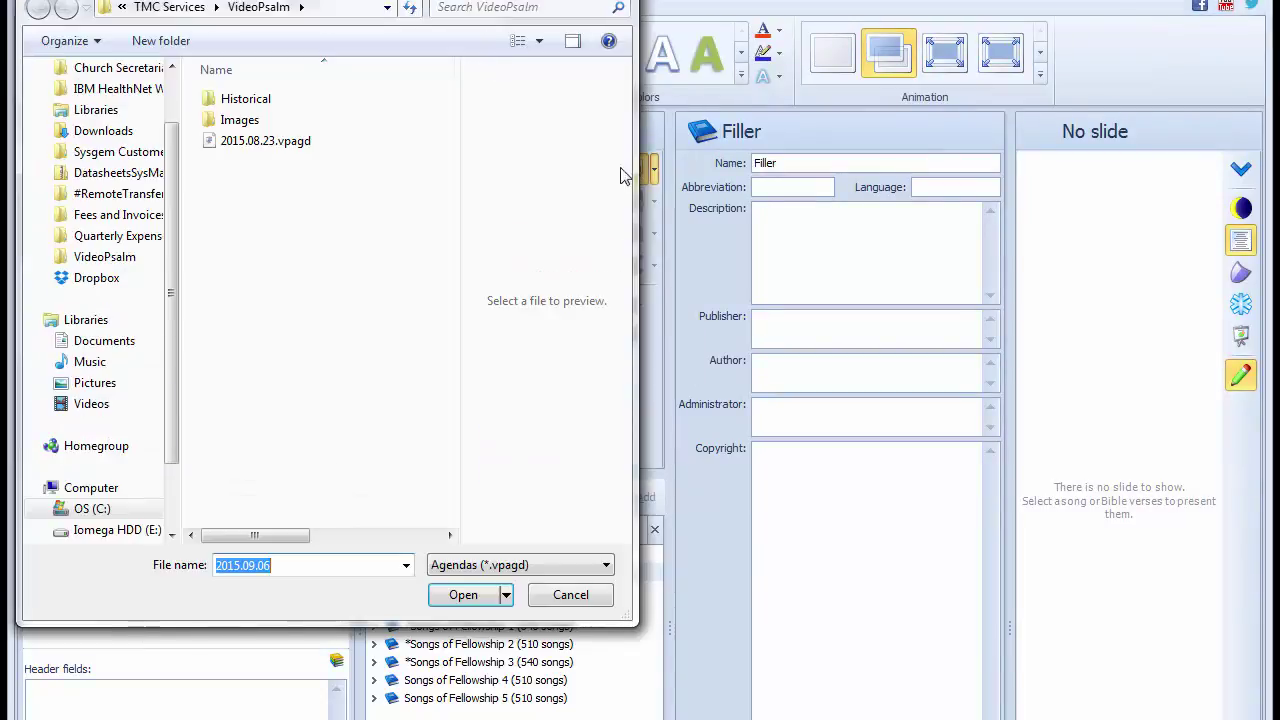
{"action": "double_click", "coordinate": [300, 145]}
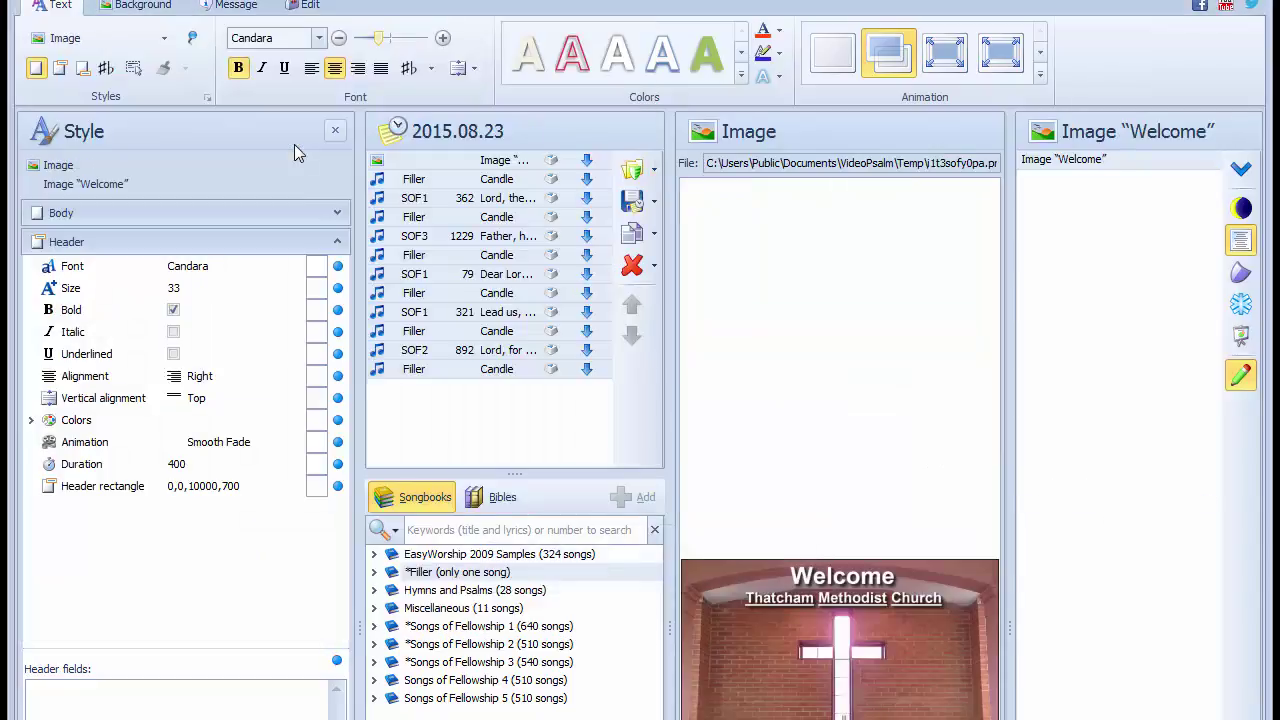
{"action": "left_click", "coordinate": [453, 203]}
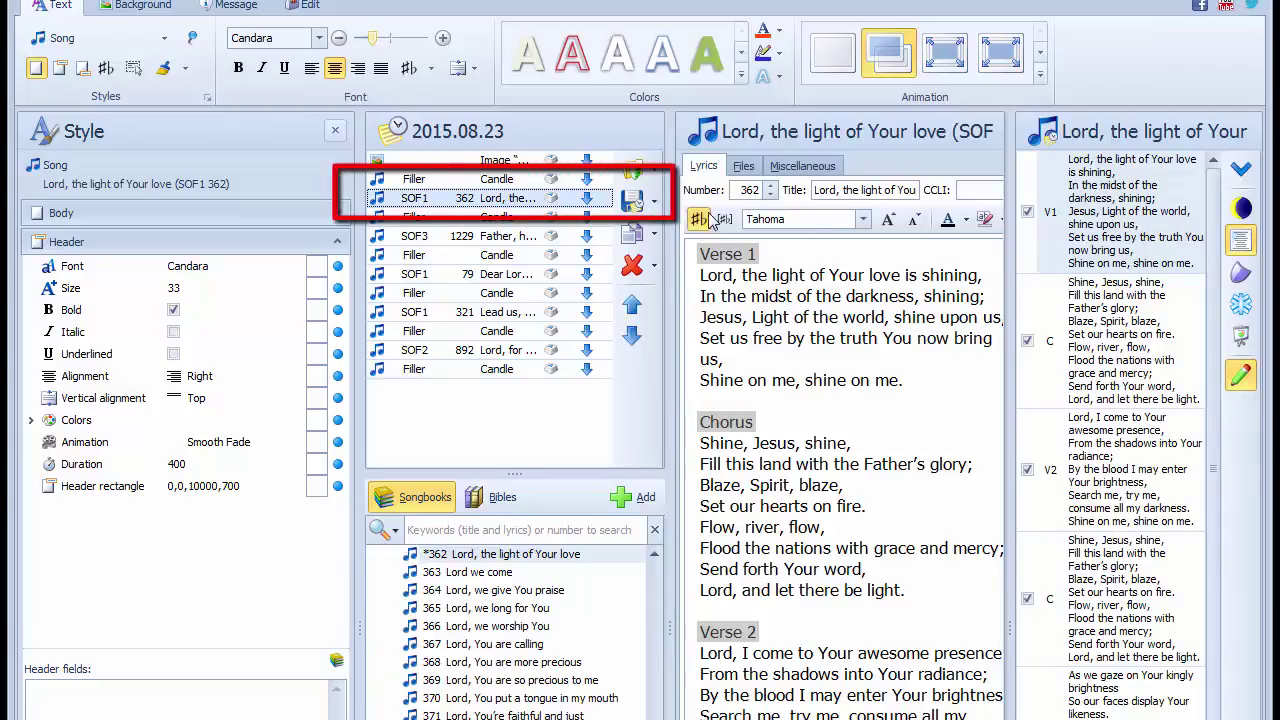
{"action": "left_click", "coordinate": [1105, 203]}
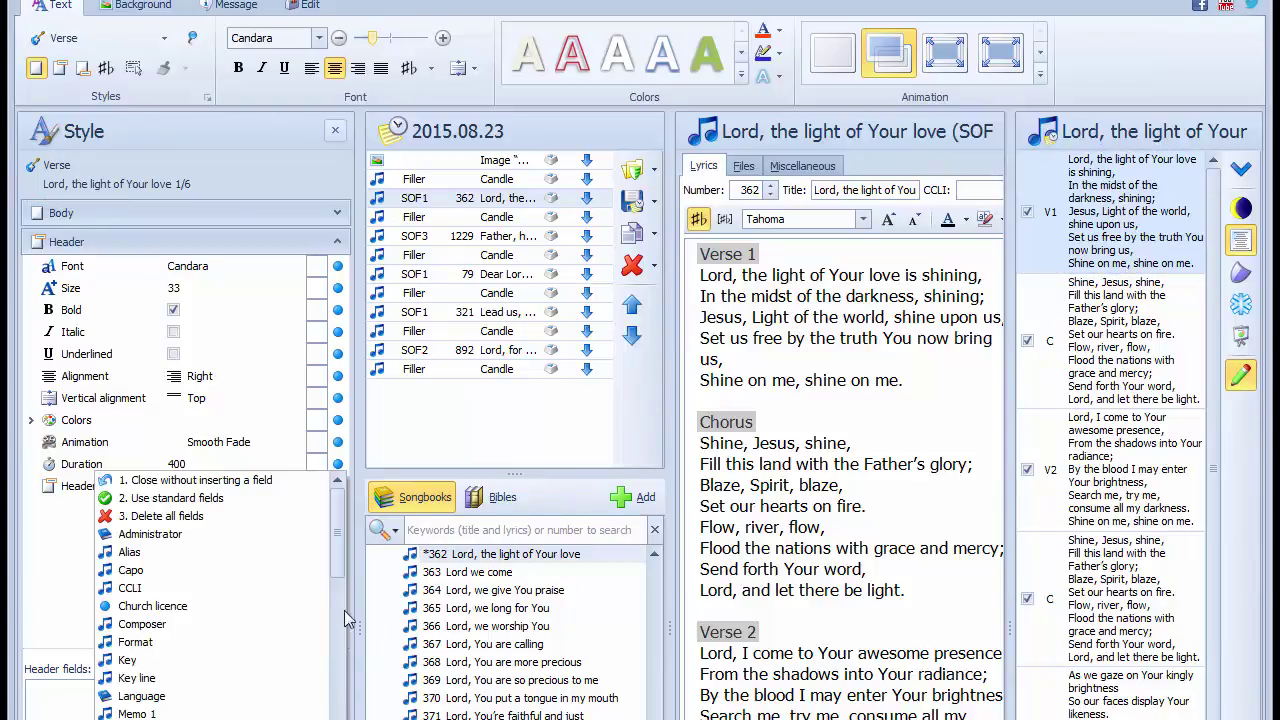
Look through the insertable header fields and the prepared text in VerseHeader.txt and VerseFooter.txt
{"action": "left_click_drag", "start_coordinate": [336, 542], "coordinate": [335, 697]}
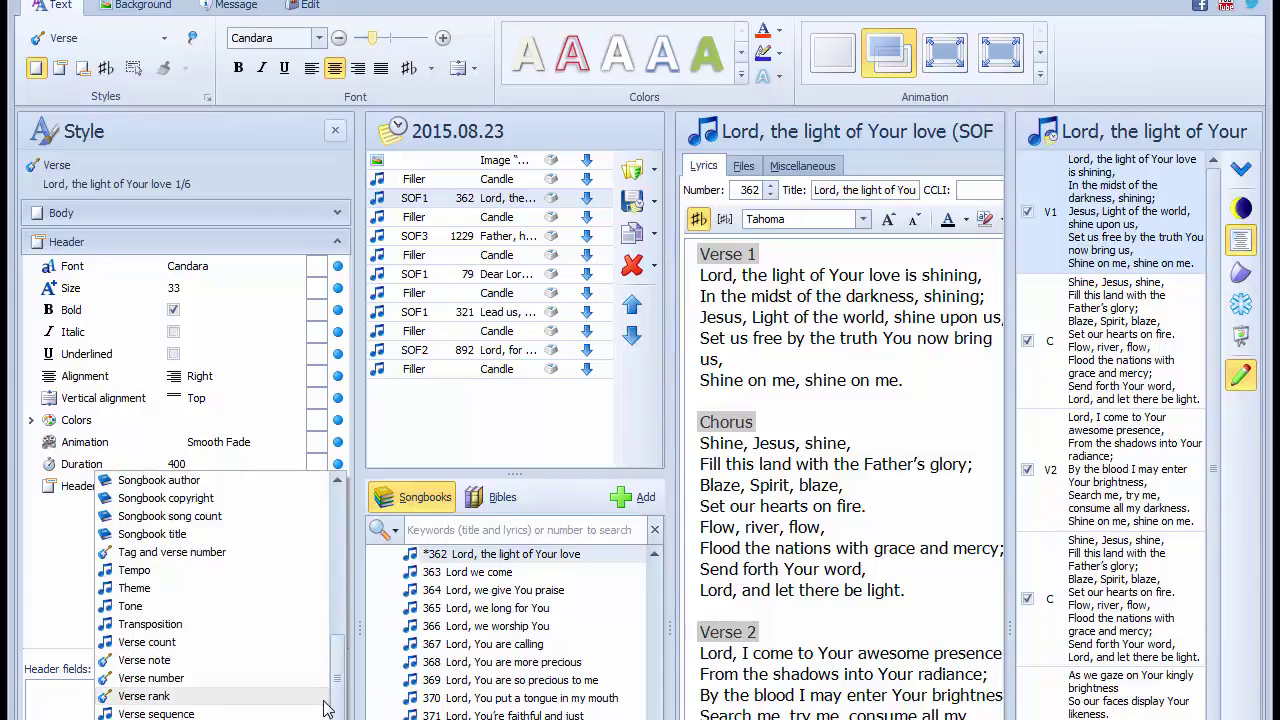
{"action": "left_click", "coordinate": [31, 689]}
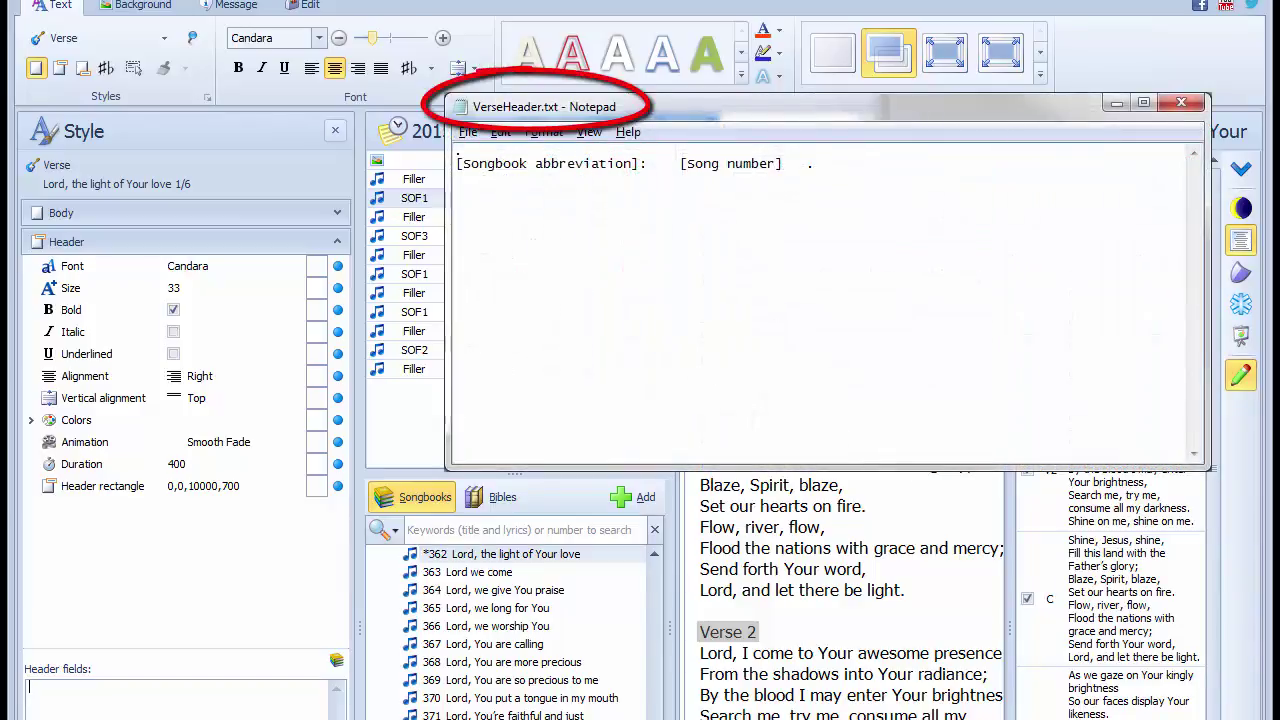
{"action": "key", "text": "ctrl+a"}
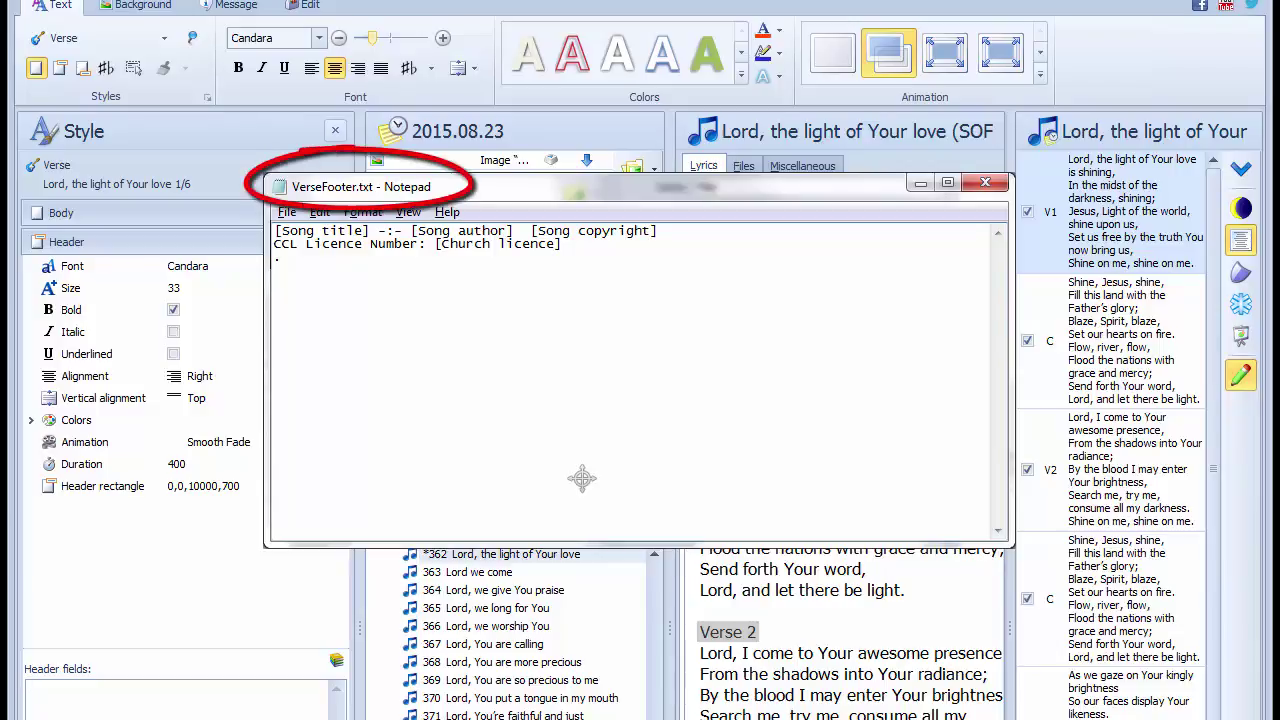
{"action": "key", "text": "ctrl+a"}
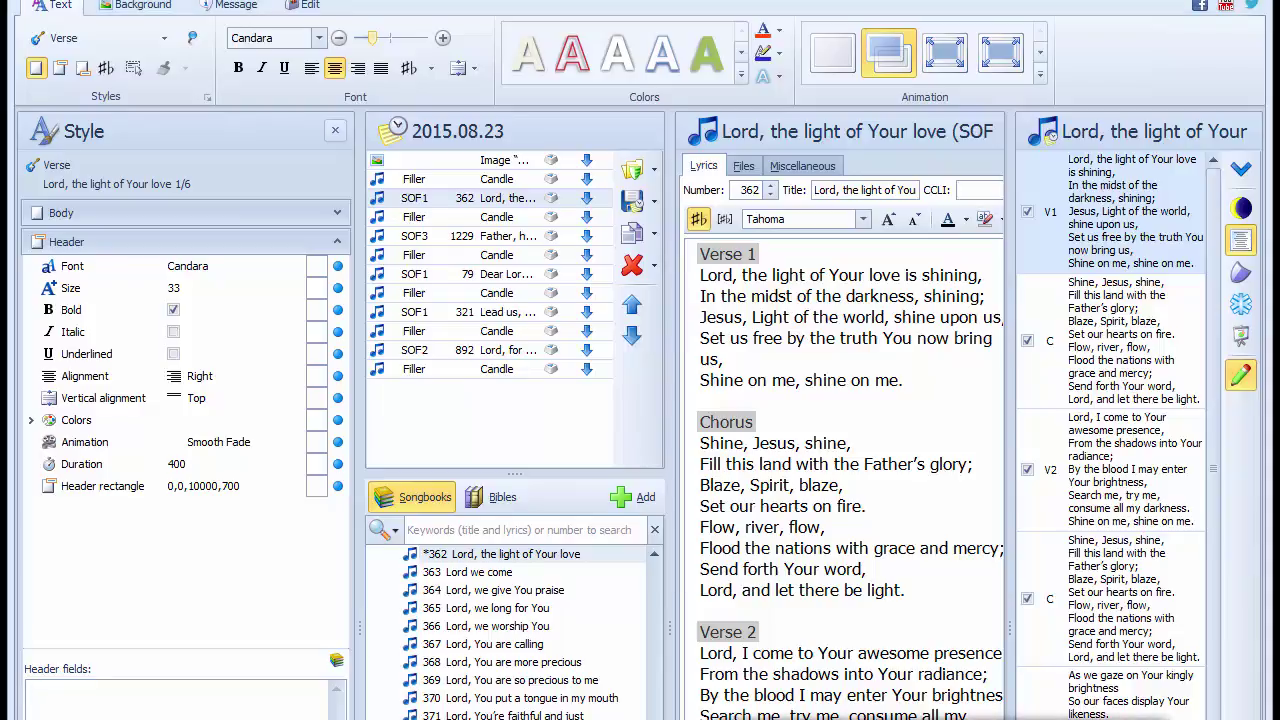
Switch to VerseHeader.txt in Notepad and copy all of its text
{"action": "key", "text": "alt+Tab"}
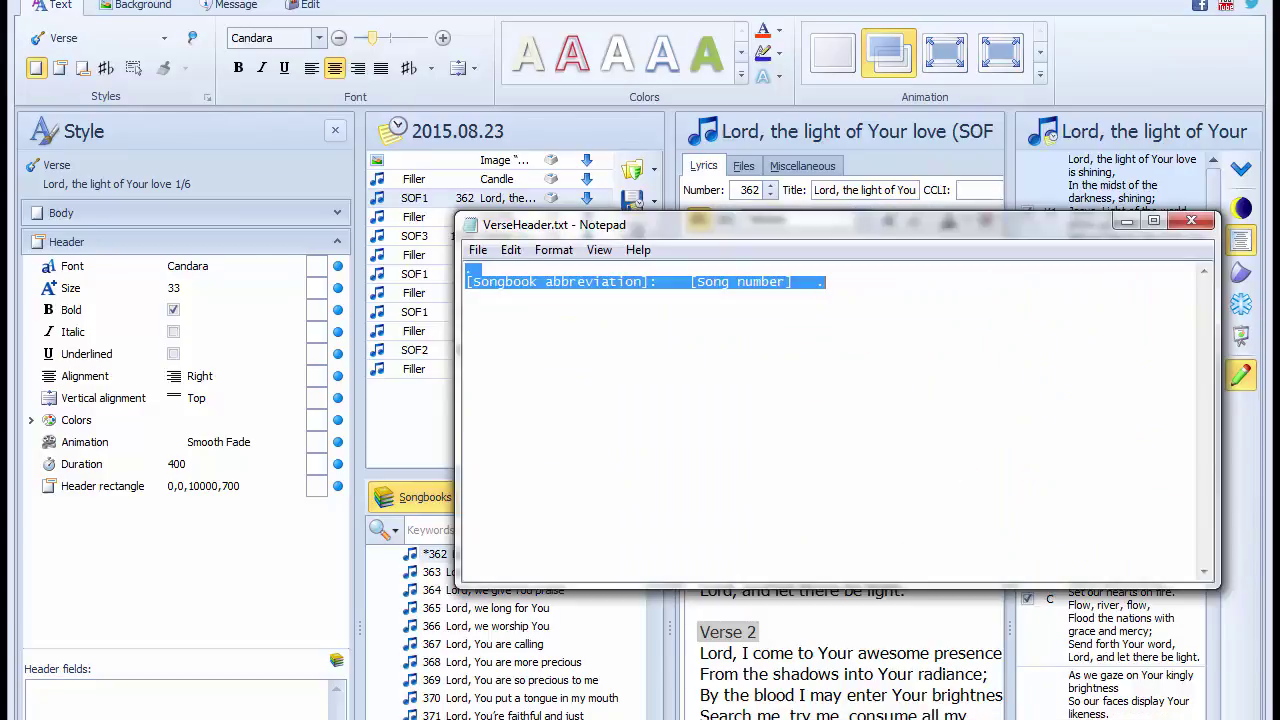
{"action": "left_click", "coordinate": [1004, 488]}
{"action": "left_click_drag", "start_coordinate": [823, 286], "coordinate": [446, 266]}
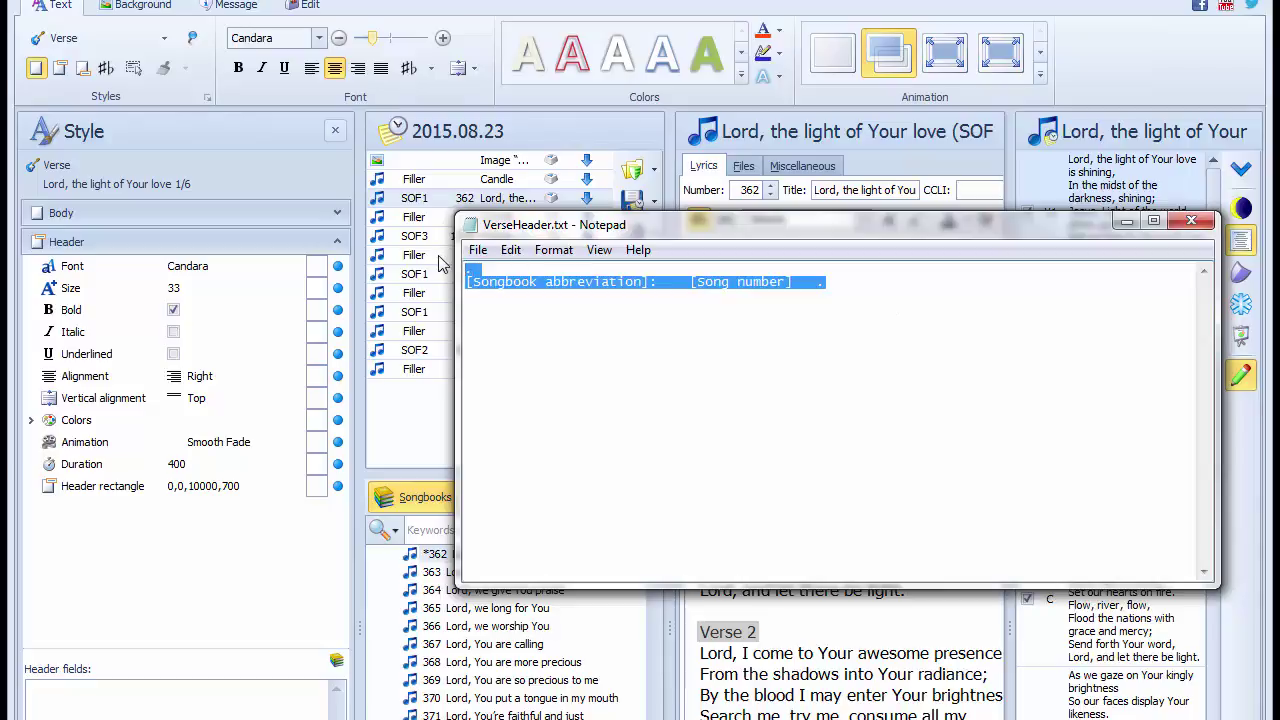
{"action": "right_click", "coordinate": [520, 279]}
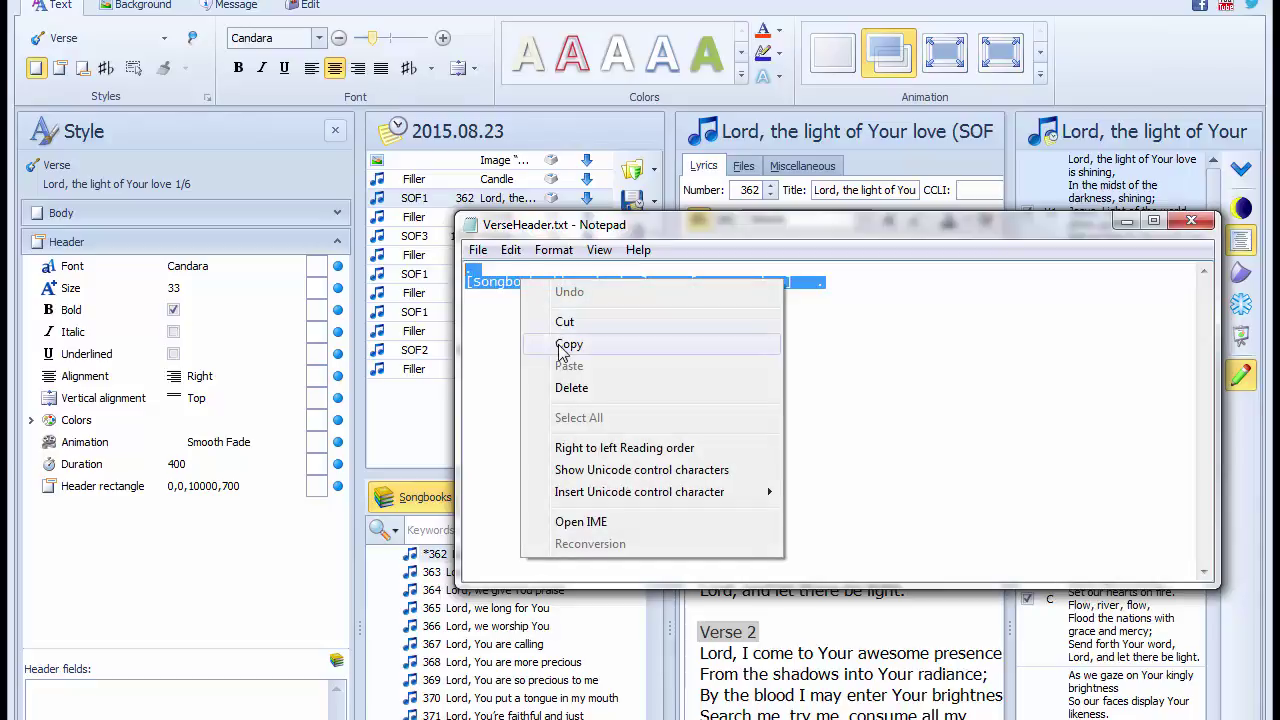
{"action": "left_click", "coordinate": [562, 345]}
{"action": "left_click", "coordinate": [560, 347]}
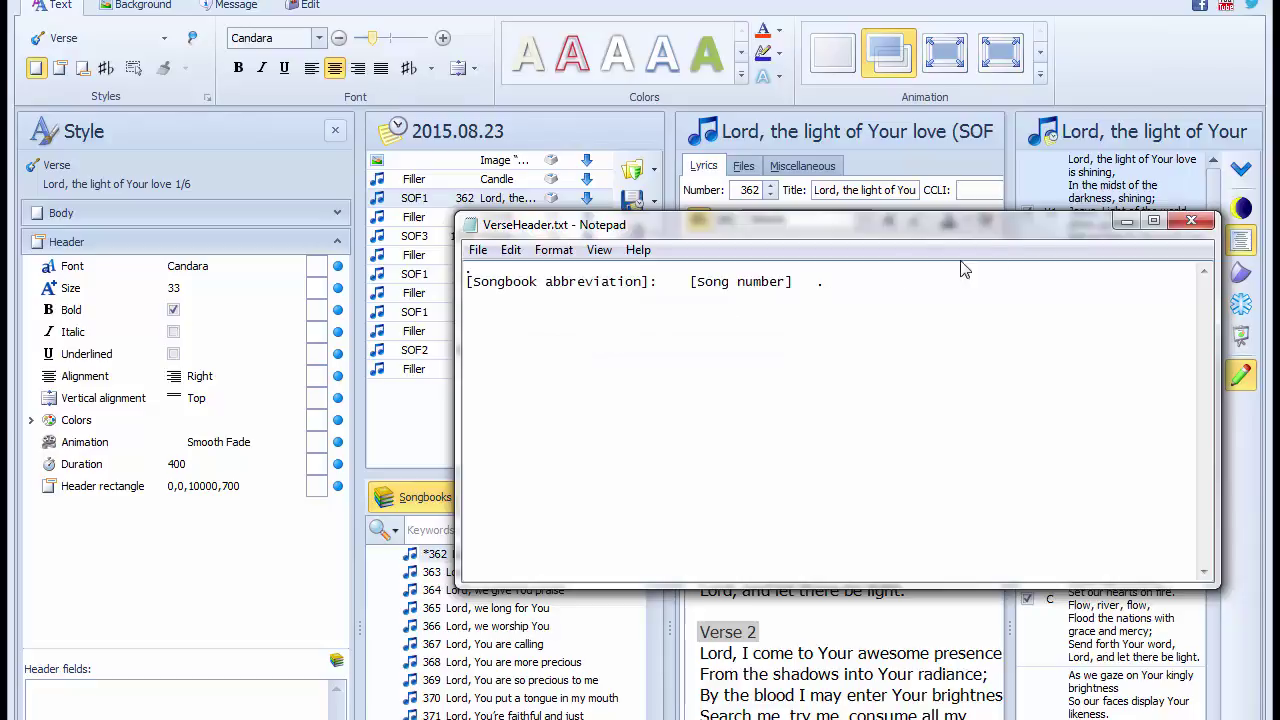
Minimize Notepad and paste the copied header text into the header fields of verse 1 of "Lord, the light of Your love" in VideoPsalm
{"action": "left_click", "coordinate": [1125, 221]}
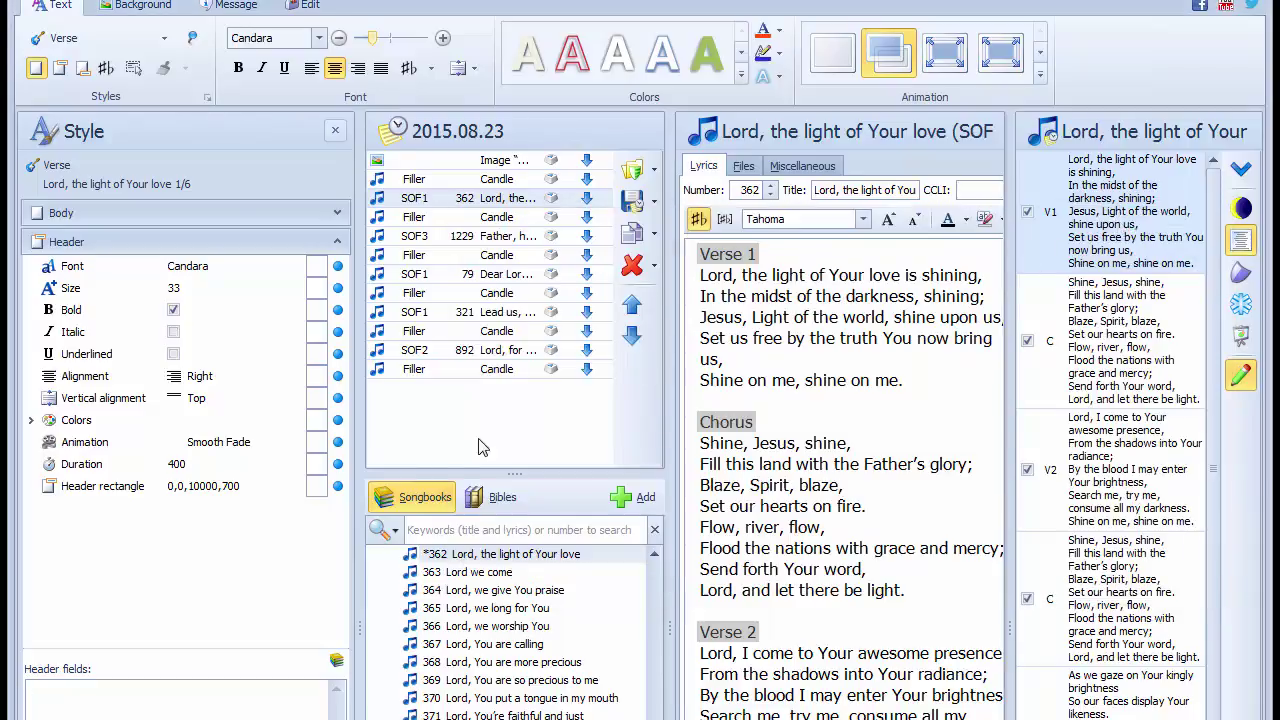
{"action": "left_click", "coordinate": [80, 682]}
{"action": "key", "text": "ctrl+v"}
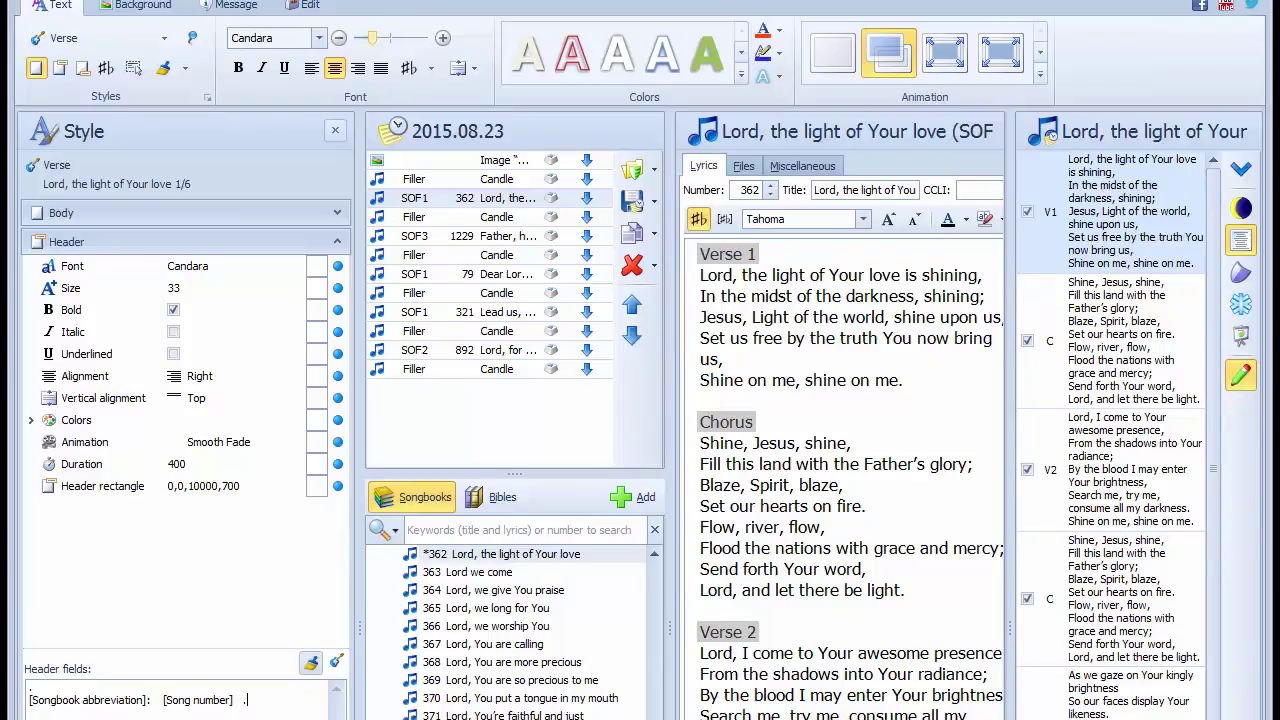
Paste the copied header text into the header fields of verse 1 of "Father, hear the prayer we offer"
{"action": "left_click", "coordinate": [489, 240]}
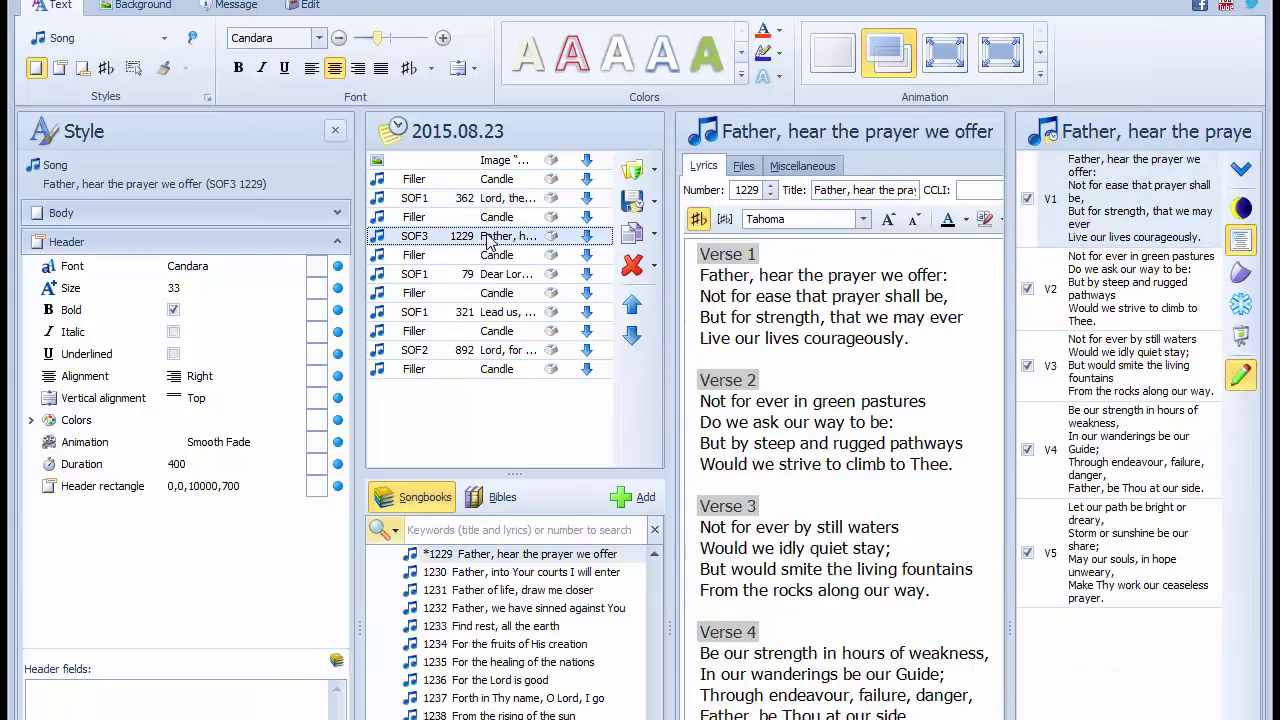
{"action": "left_click", "coordinate": [1140, 208]}
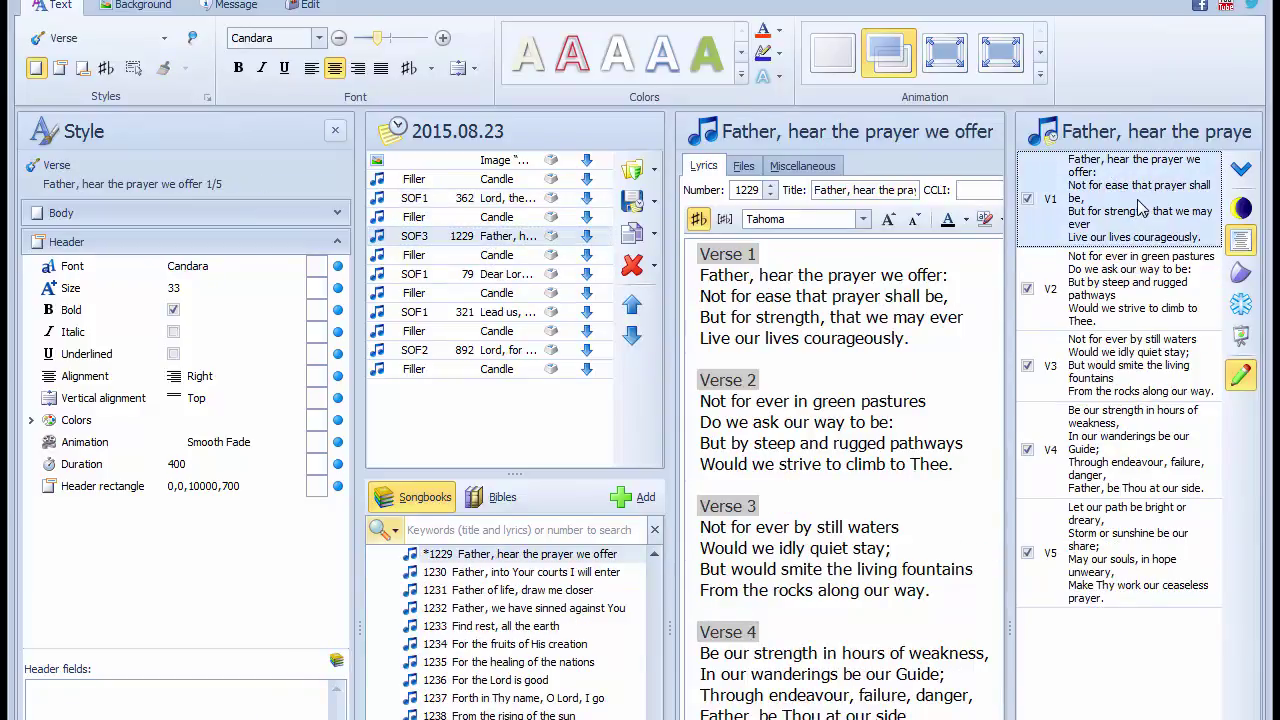
{"action": "left_click", "coordinate": [70, 690]}
{"action": "right_click", "coordinate": [70, 692]}
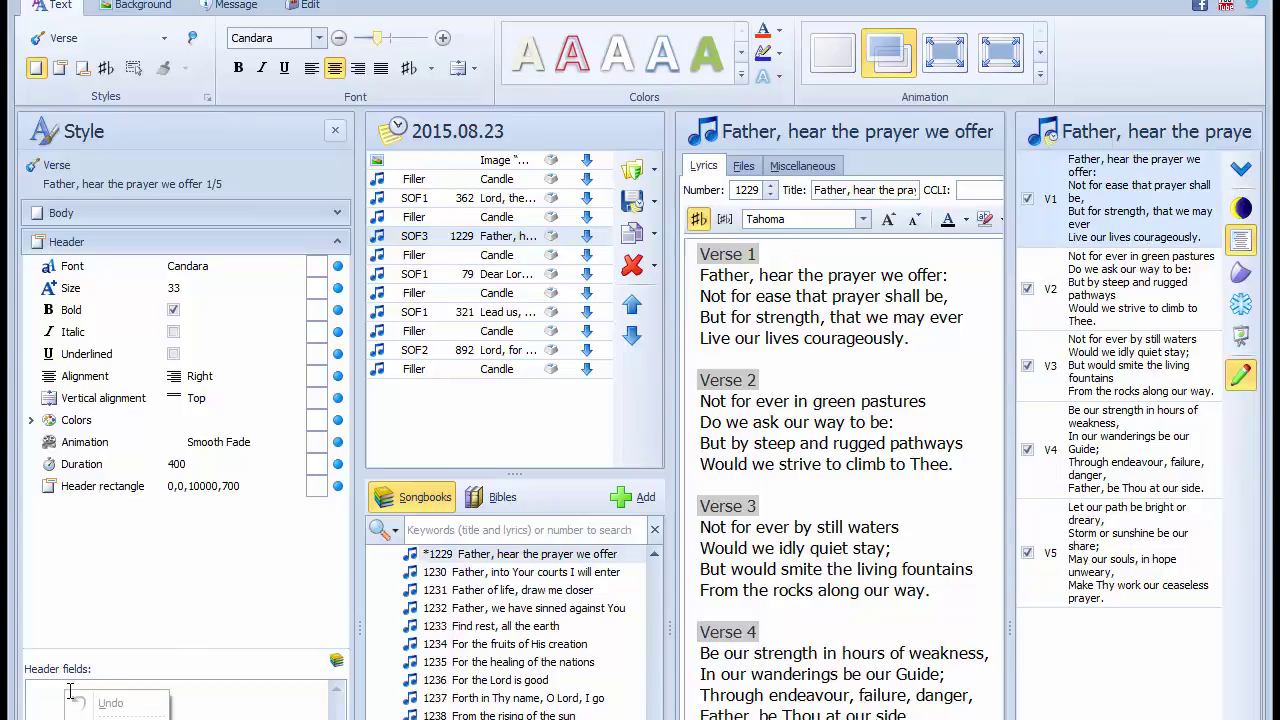
{"action": "left_click", "coordinate": [105, 703]}
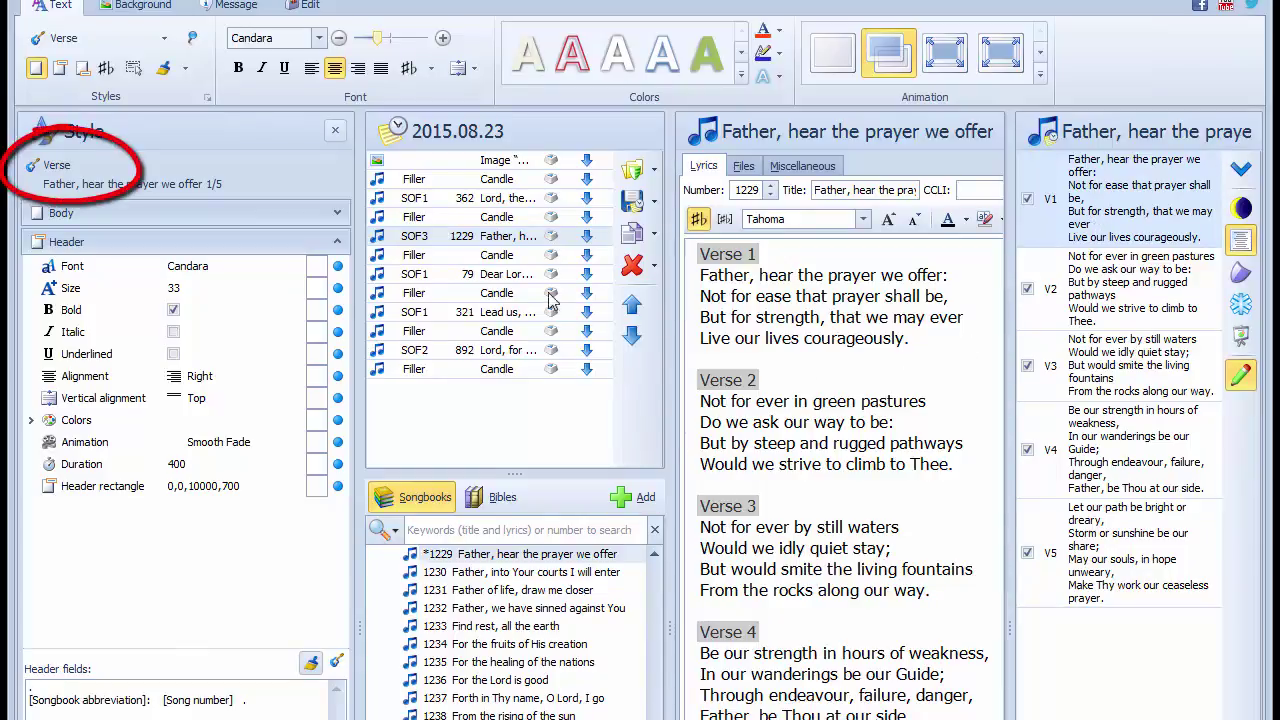
Paste the copied header text into the header fields of verse 1 of "Dear Lord and Father of mankind"
{"action": "left_click", "coordinate": [493, 277]}
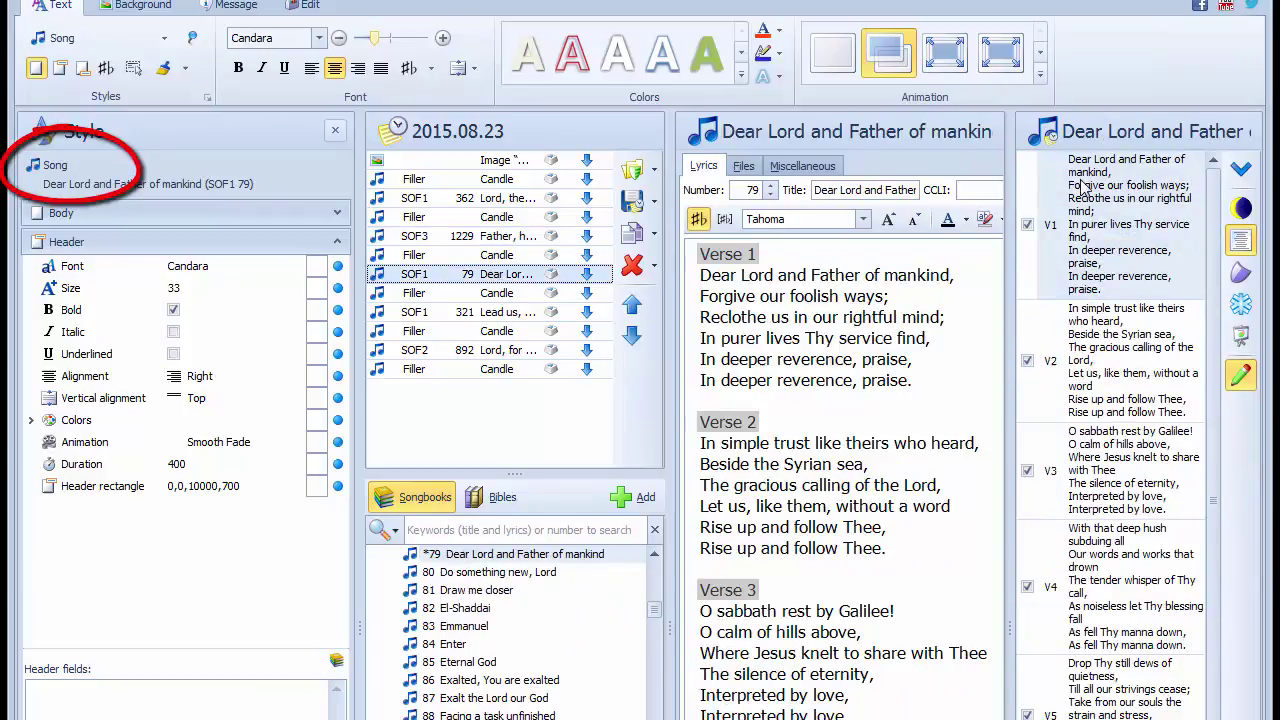
{"action": "left_click", "coordinate": [1086, 188]}
{"action": "left_click", "coordinate": [108, 705]}
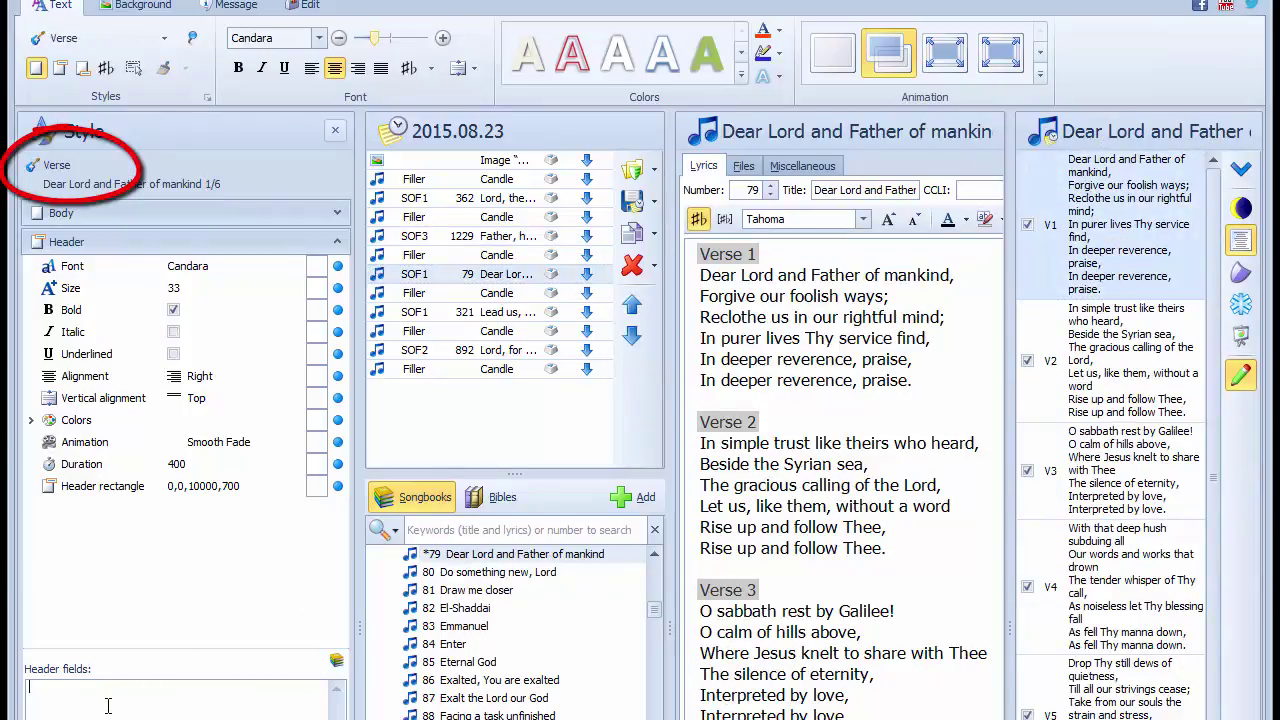
{"action": "key", "text": "ctrl+v"}
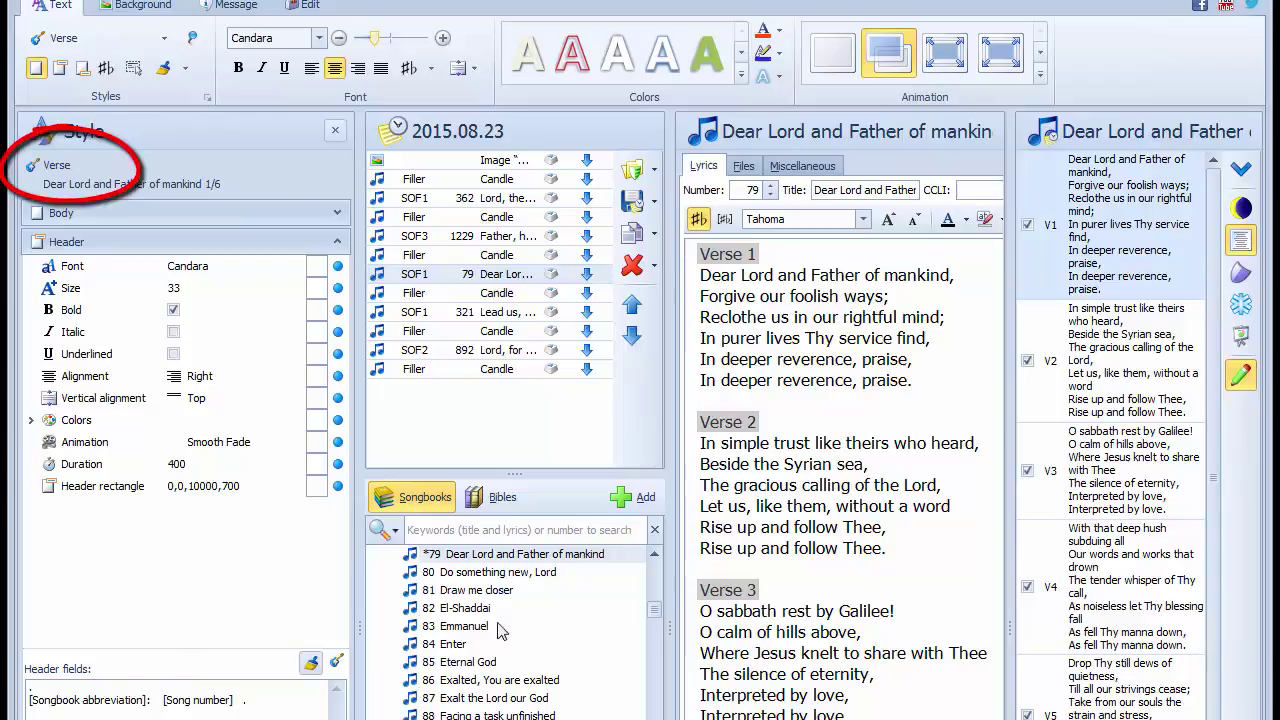
Enter "[Songbook abbreviation]: [Song number] ." in the header fields of verse 1 of "Lead us, heavenly Father, lead us"
{"action": "left_click", "coordinate": [525, 314]}
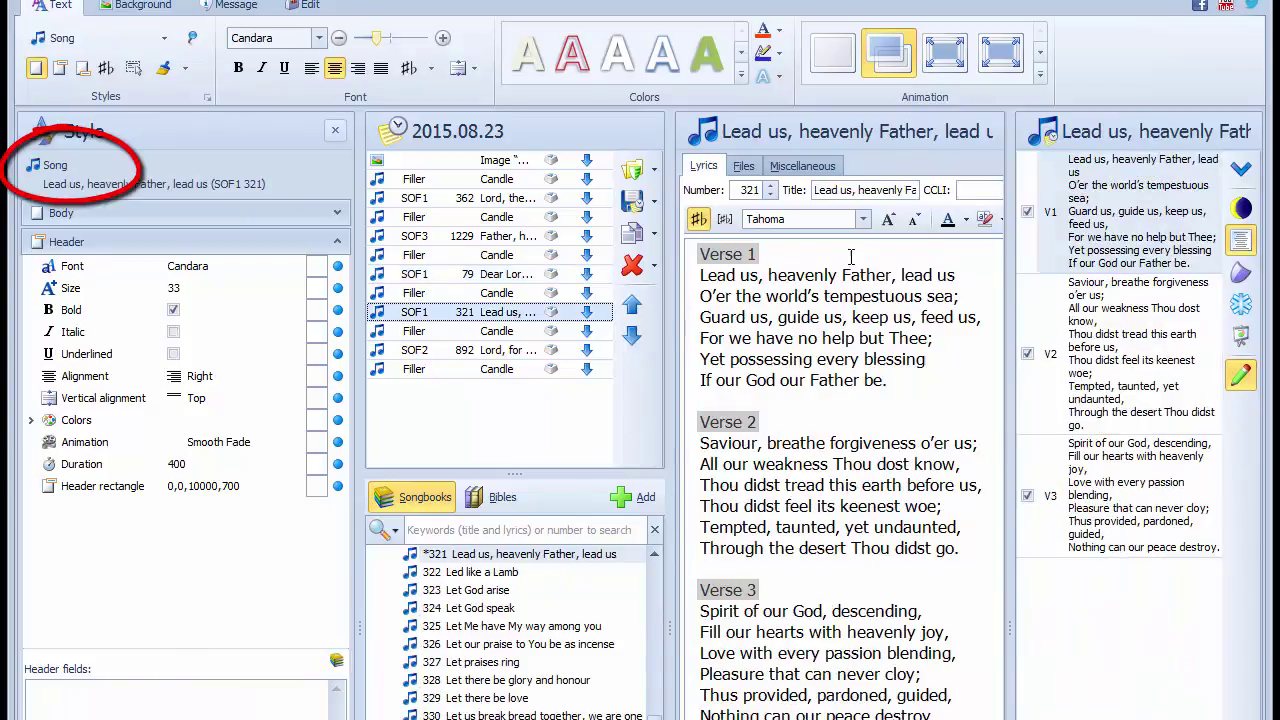
{"action": "left_click", "coordinate": [1068, 220]}
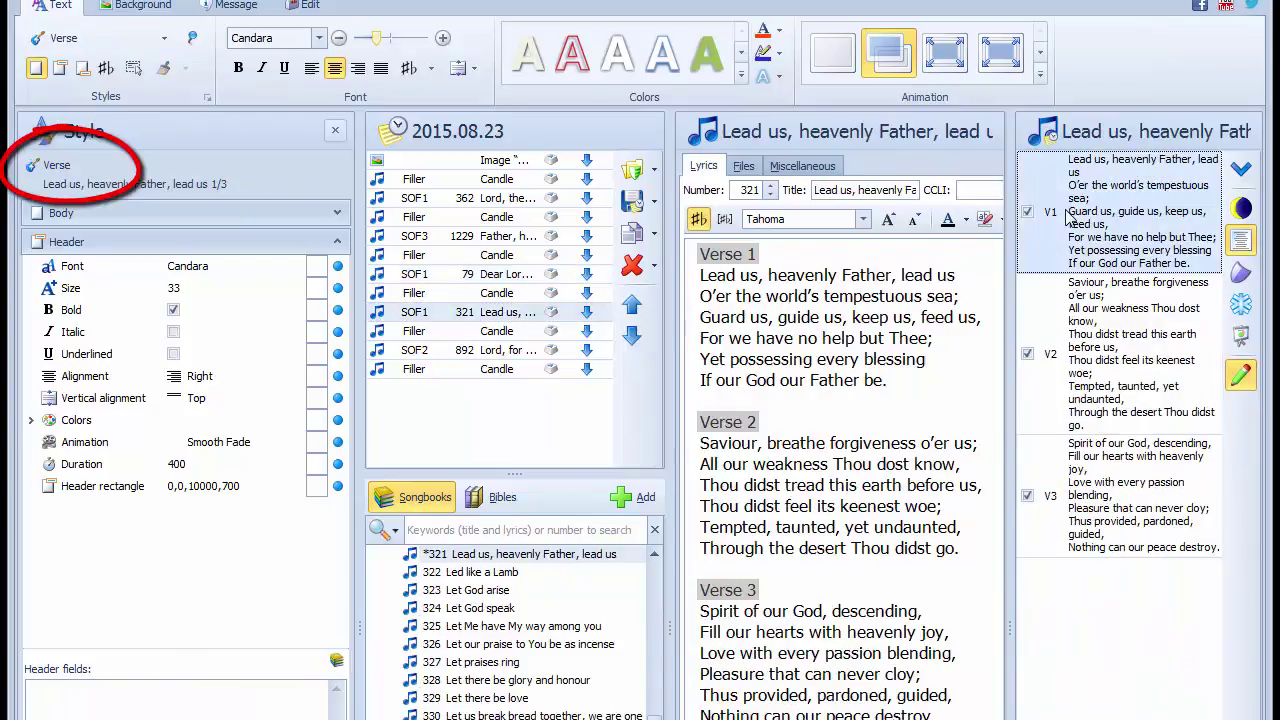
{"action": "left_click", "coordinate": [112, 697]}
{"action": "type", "text": "[Songbook abbreviation]: [Song number] ."}
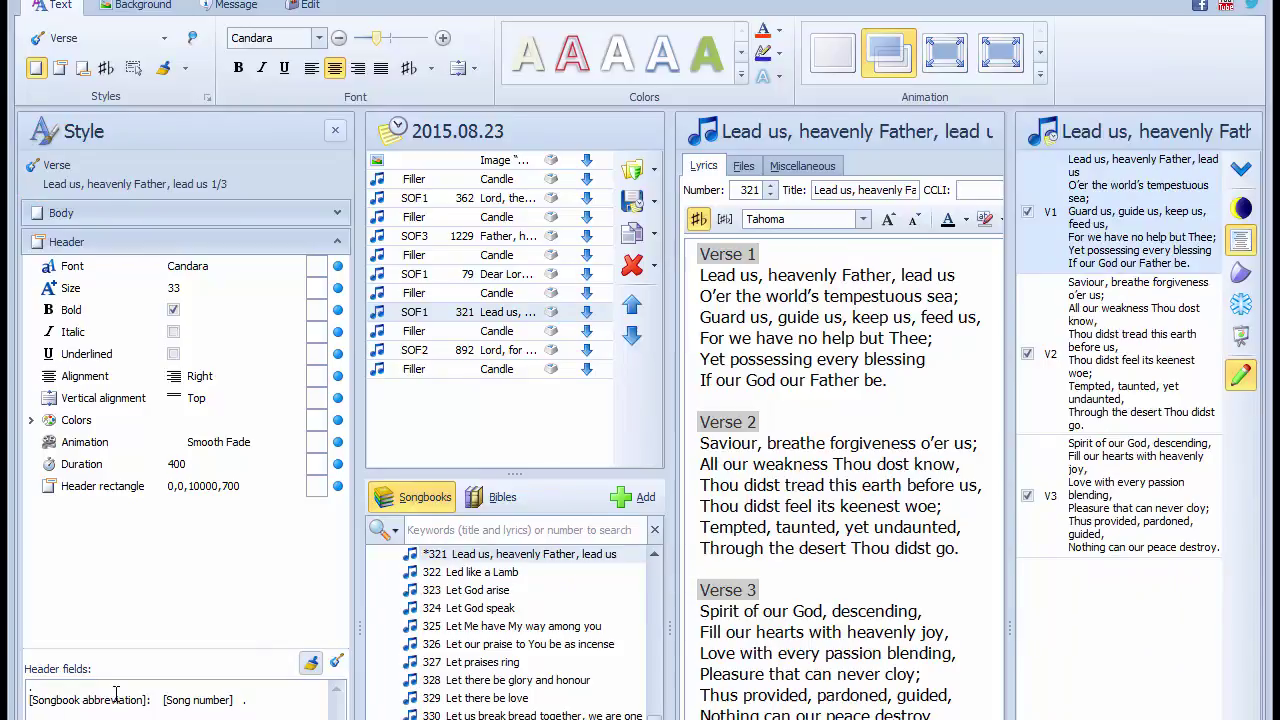
Enter "[Songbook abbreviation]: [Song number] ." in the header fields of verse 1 of "Lord, for the years"
{"action": "left_click", "coordinate": [460, 352]}
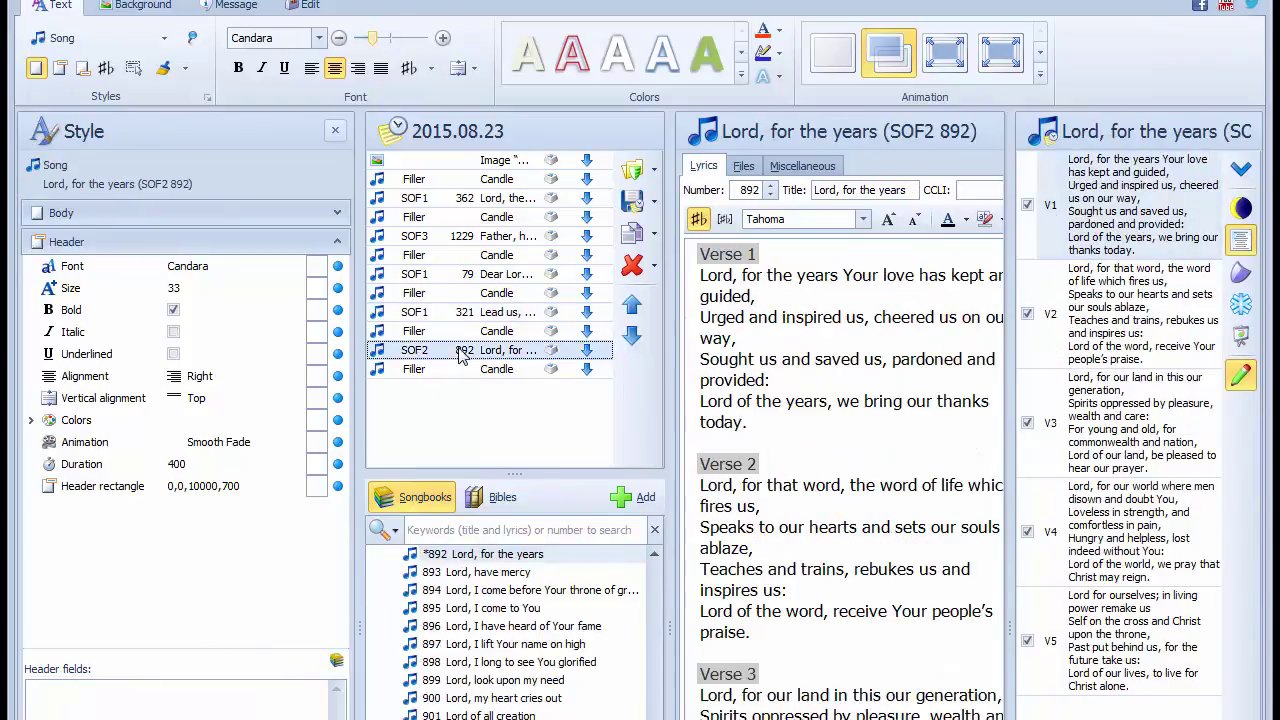
{"action": "left_click", "coordinate": [1065, 207]}
{"action": "left_click", "coordinate": [101, 711]}
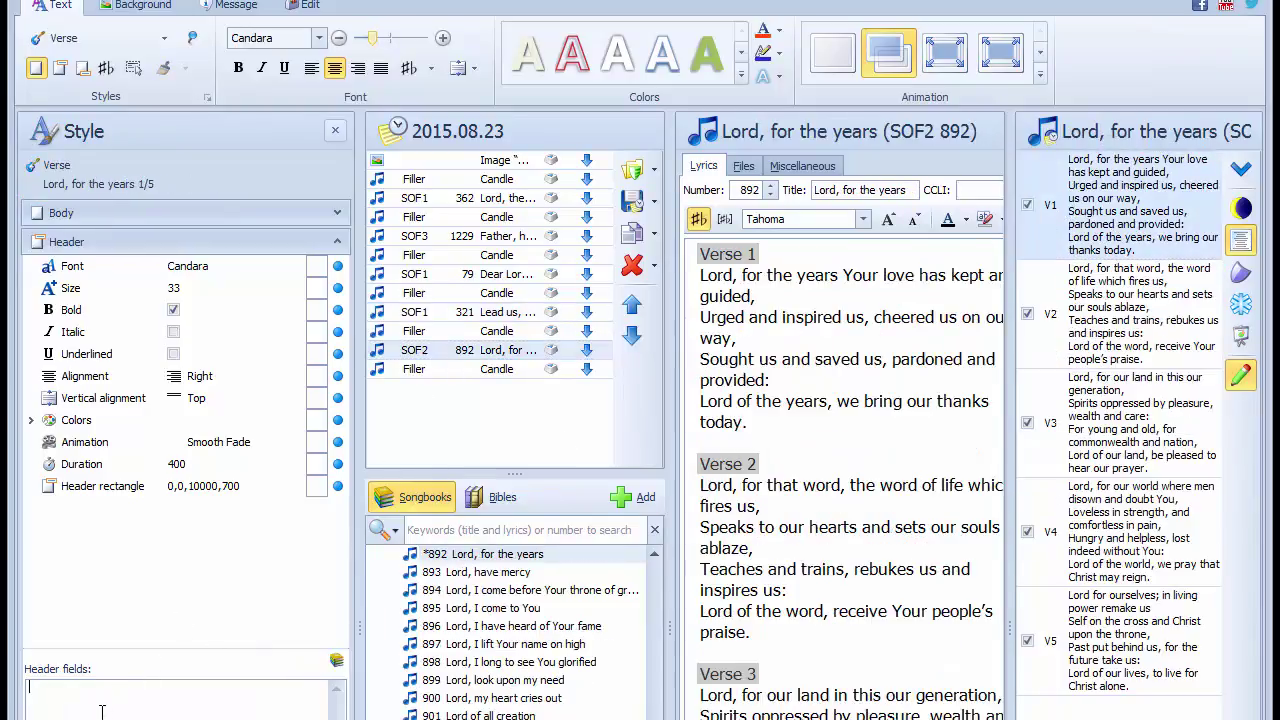
{"action": "type", "text": "[Songbook abbreviation]: [Song number] ."}
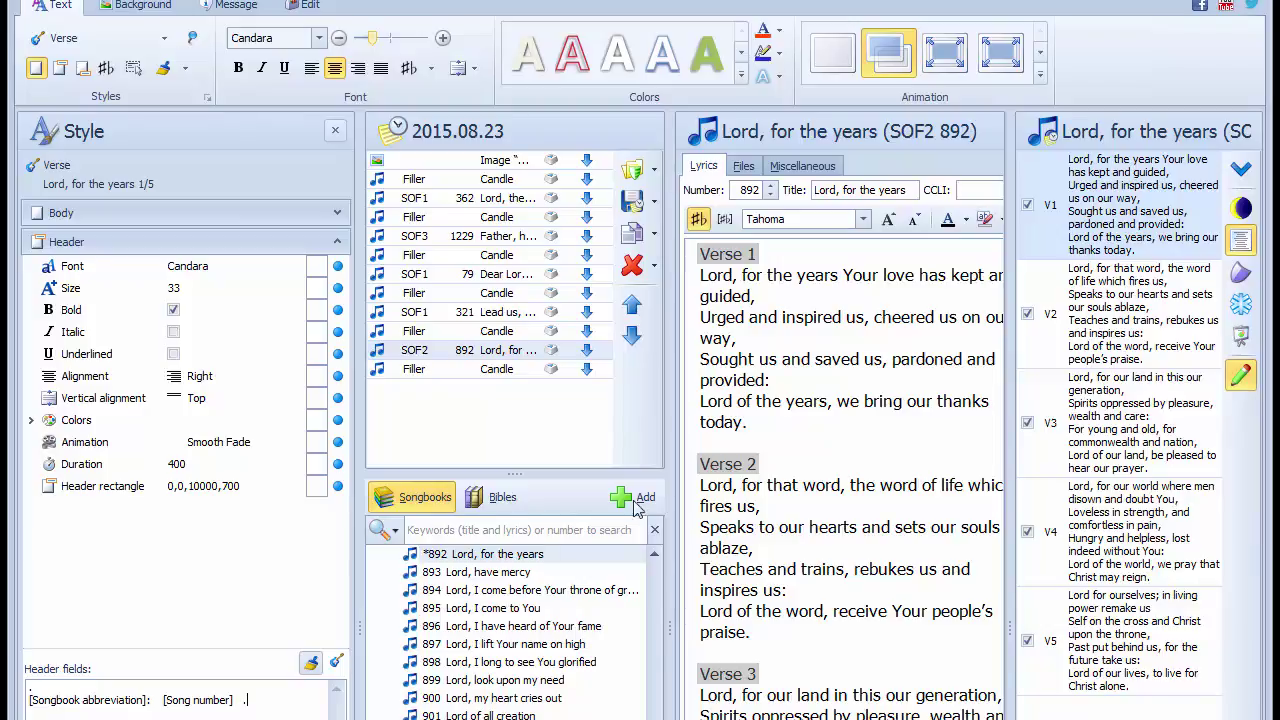
Expand the Footer style settings in place of Header and select the final chorus of "Lord, the light of Your love"
{"action": "left_click", "coordinate": [337, 242]}
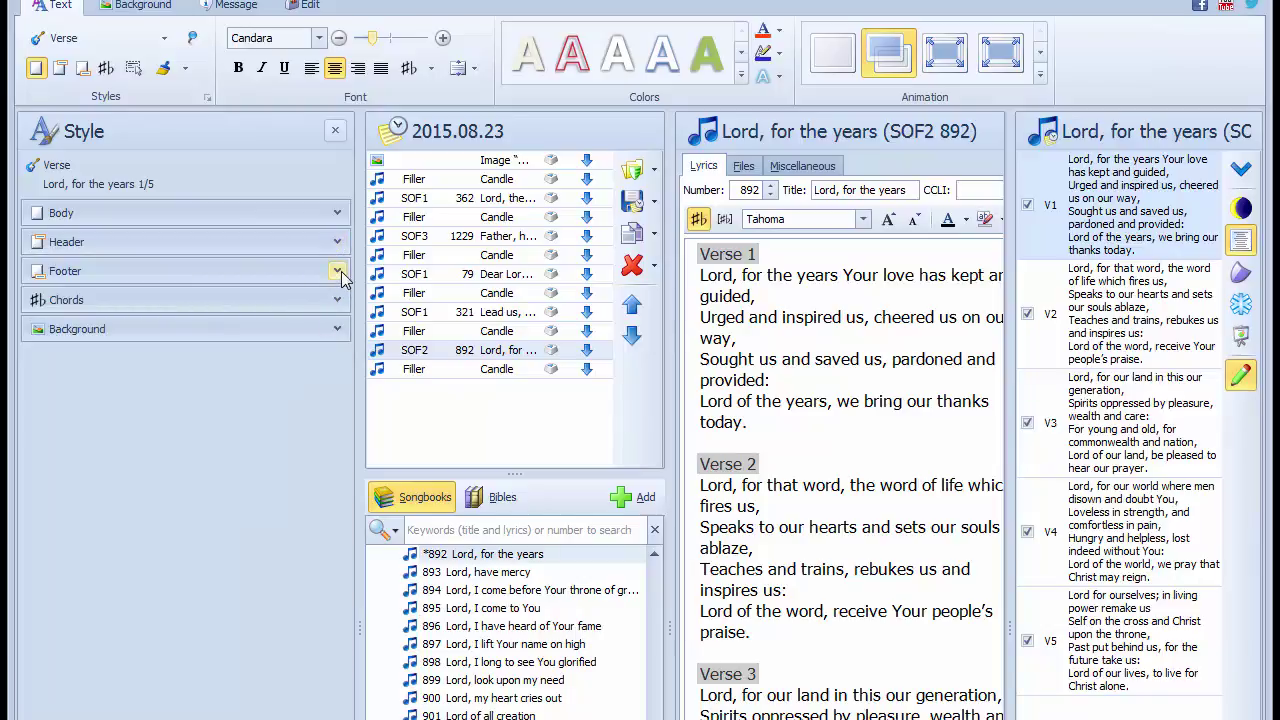
{"action": "left_click", "coordinate": [338, 271]}
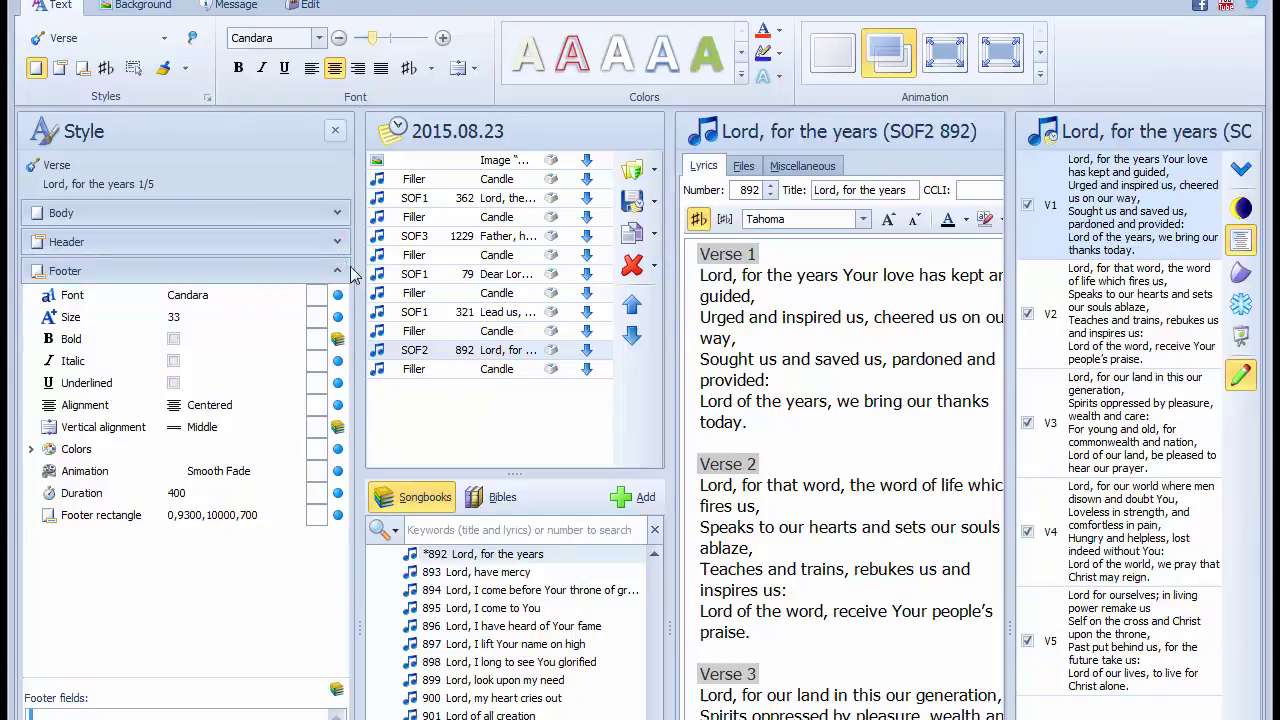
{"action": "left_click", "coordinate": [478, 200]}
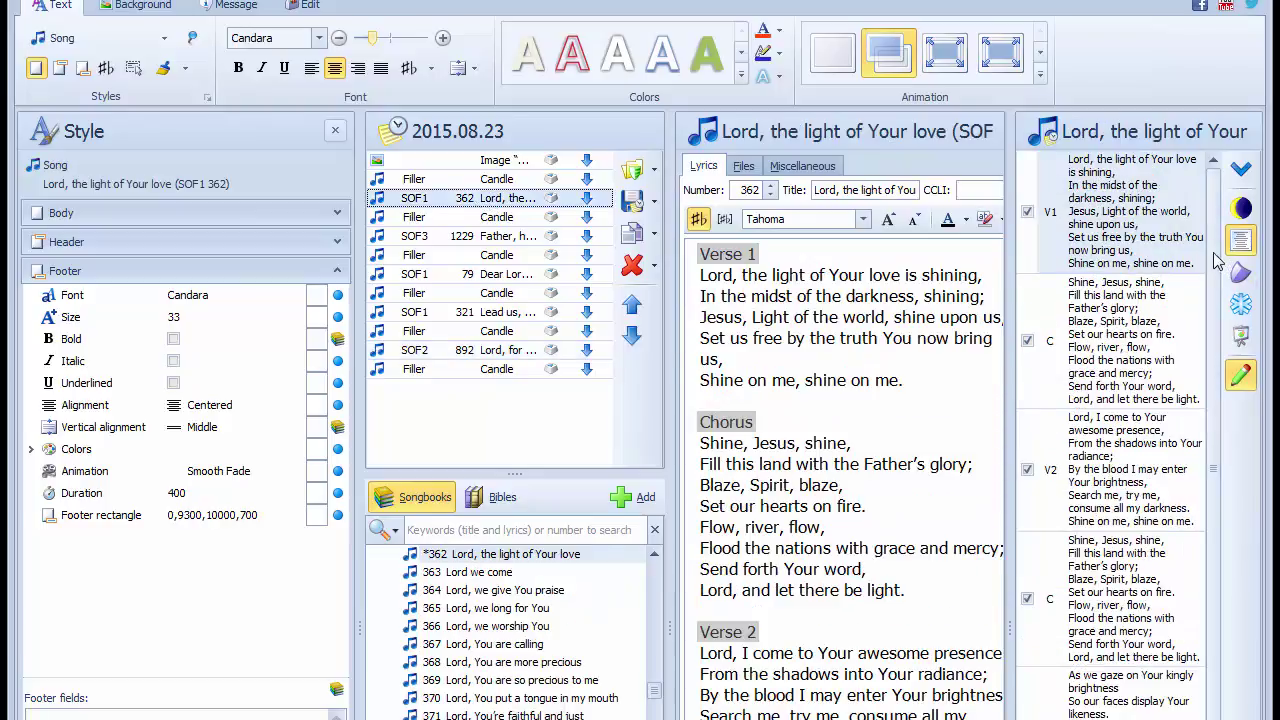
{"action": "scroll", "coordinate": [1120, 430], "scroll_direction": "down", "scroll_amount": 1}
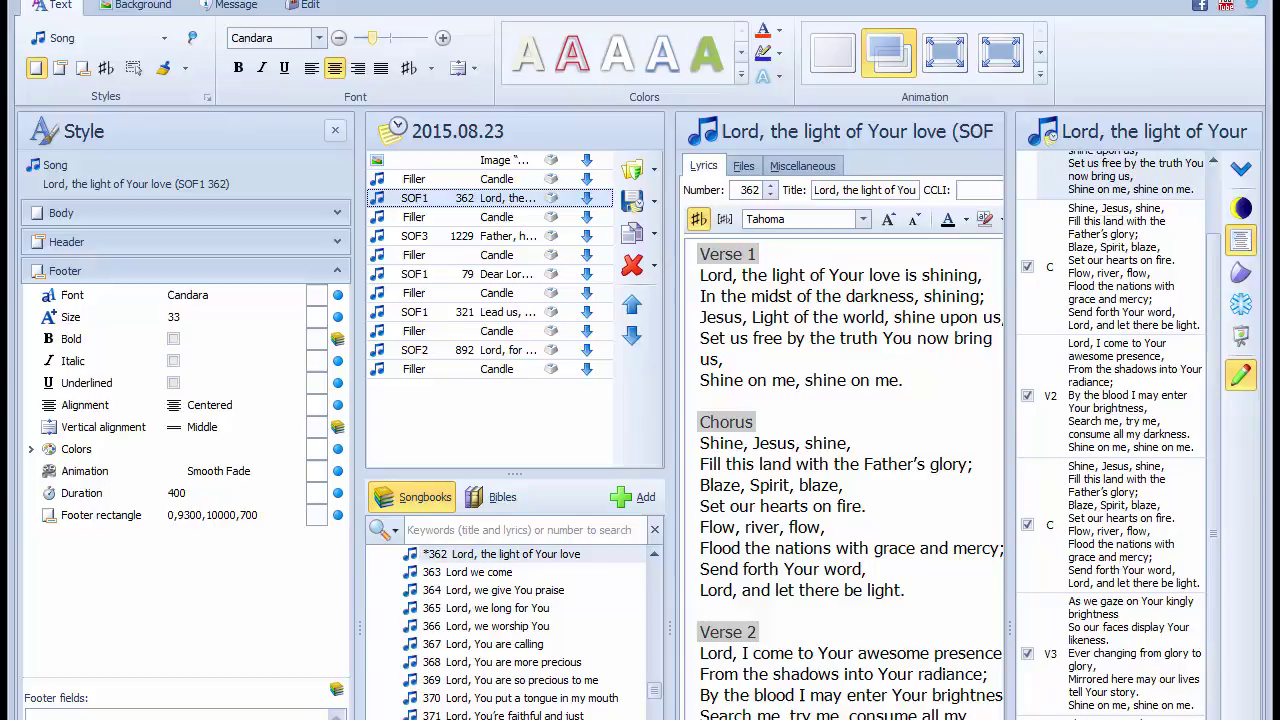
{"action": "left_click", "coordinate": [1110, 714]}
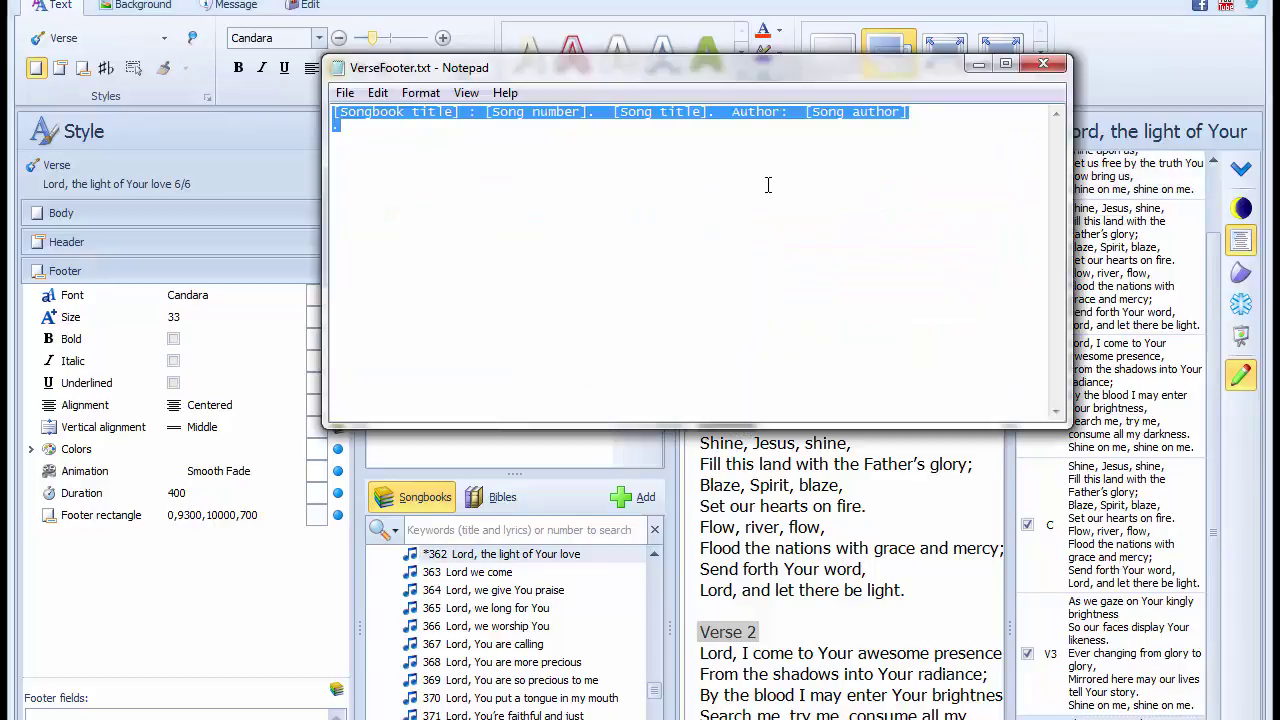
Copy the entire footer text from VerseFooter.txt in Notepad
{"action": "left_click_drag", "start_coordinate": [745, 188], "coordinate": [305, 80]}
{"action": "right_click", "coordinate": [467, 131]}
{"action": "left_click", "coordinate": [516, 195]}
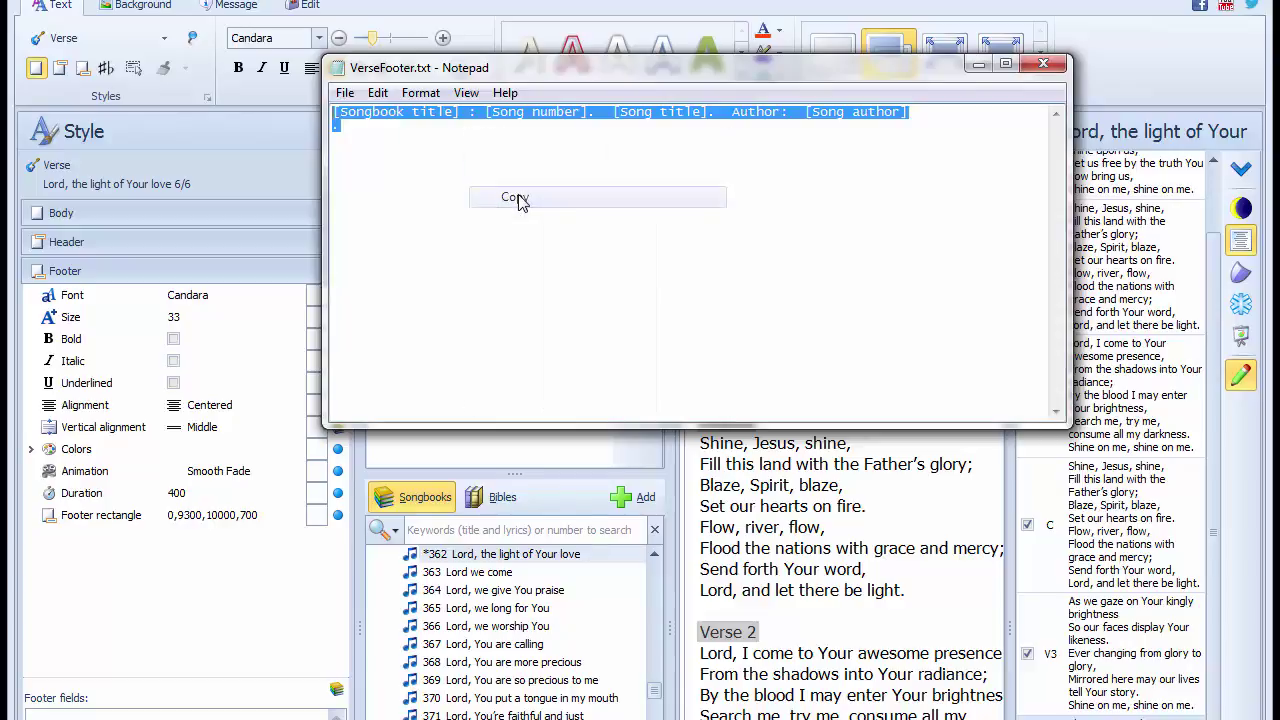
Minimize Notepad and paste the copied footer text into the footer fields of the final chorus of "Lord, the light of Your love" in VideoPsalm
{"action": "left_click", "coordinate": [978, 64]}
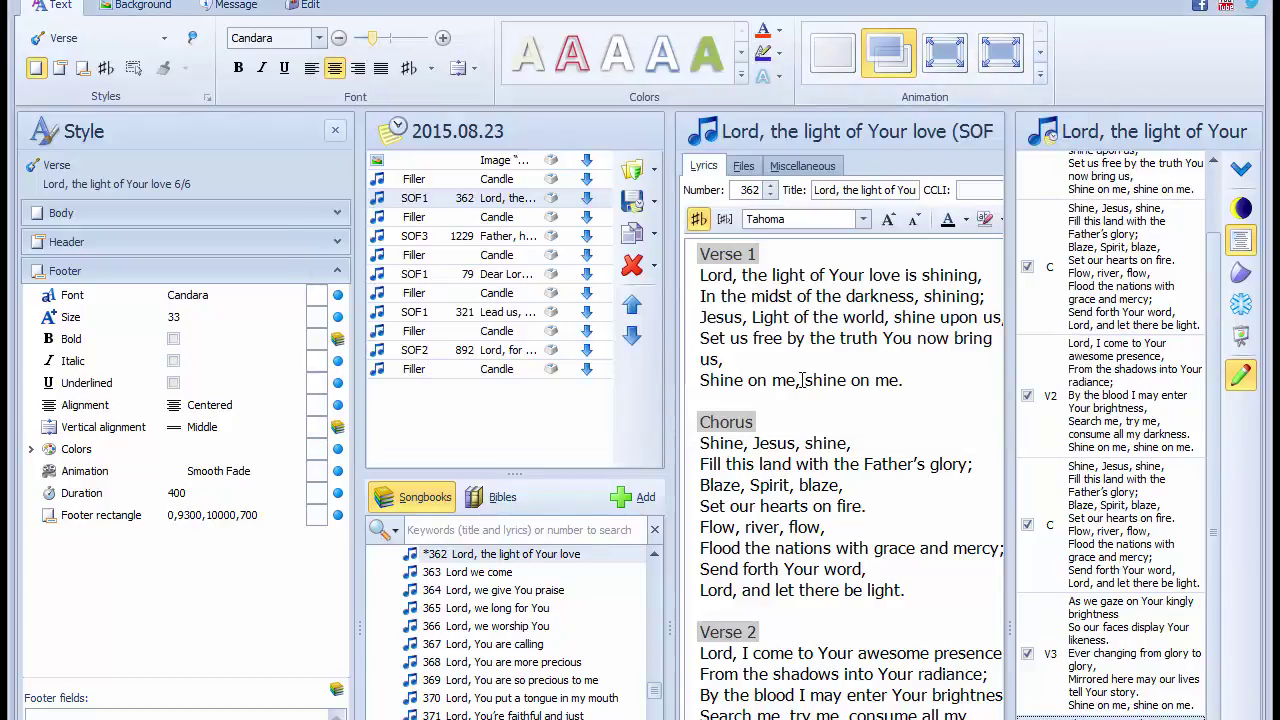
{"action": "left_click", "coordinate": [95, 716]}
{"action": "key", "text": "ctrl+v"}
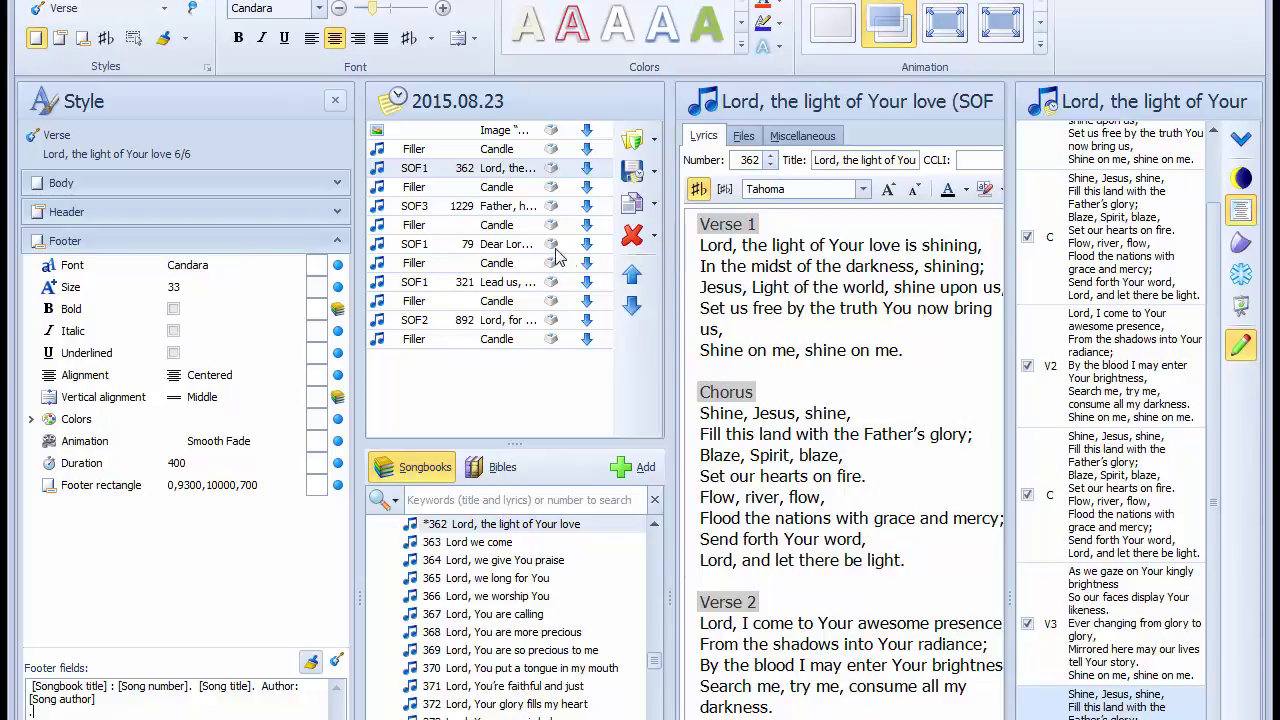
Paste the copied footer text into the footer fields of verse 5 of "Father, hear the prayer we offer"
{"action": "left_click", "coordinate": [511, 209]}
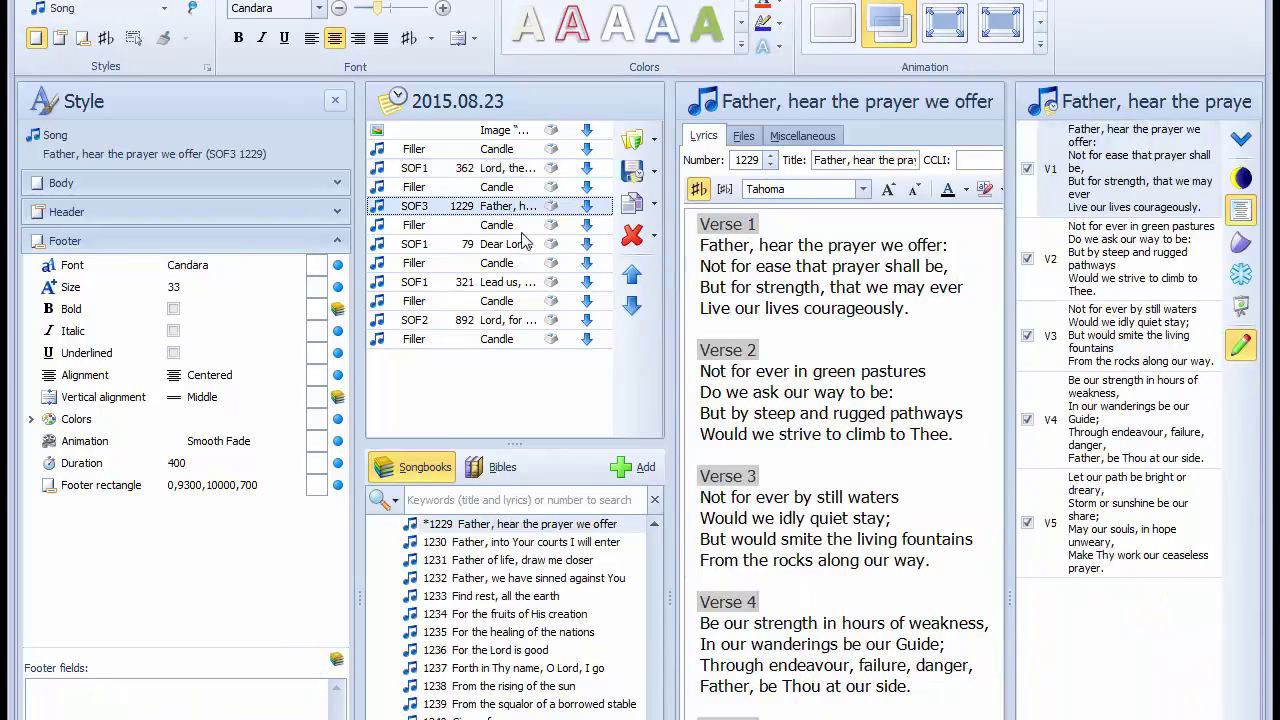
{"action": "left_click", "coordinate": [1148, 516]}
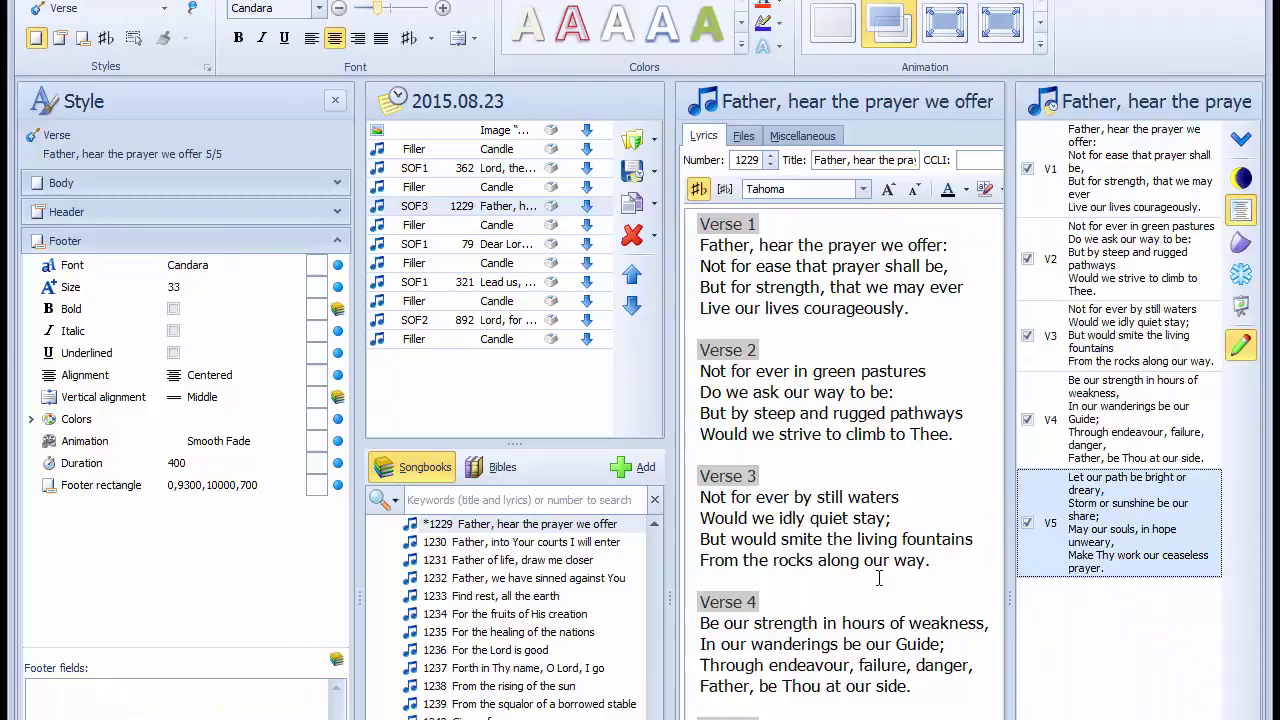
{"action": "left_click", "coordinate": [204, 693]}
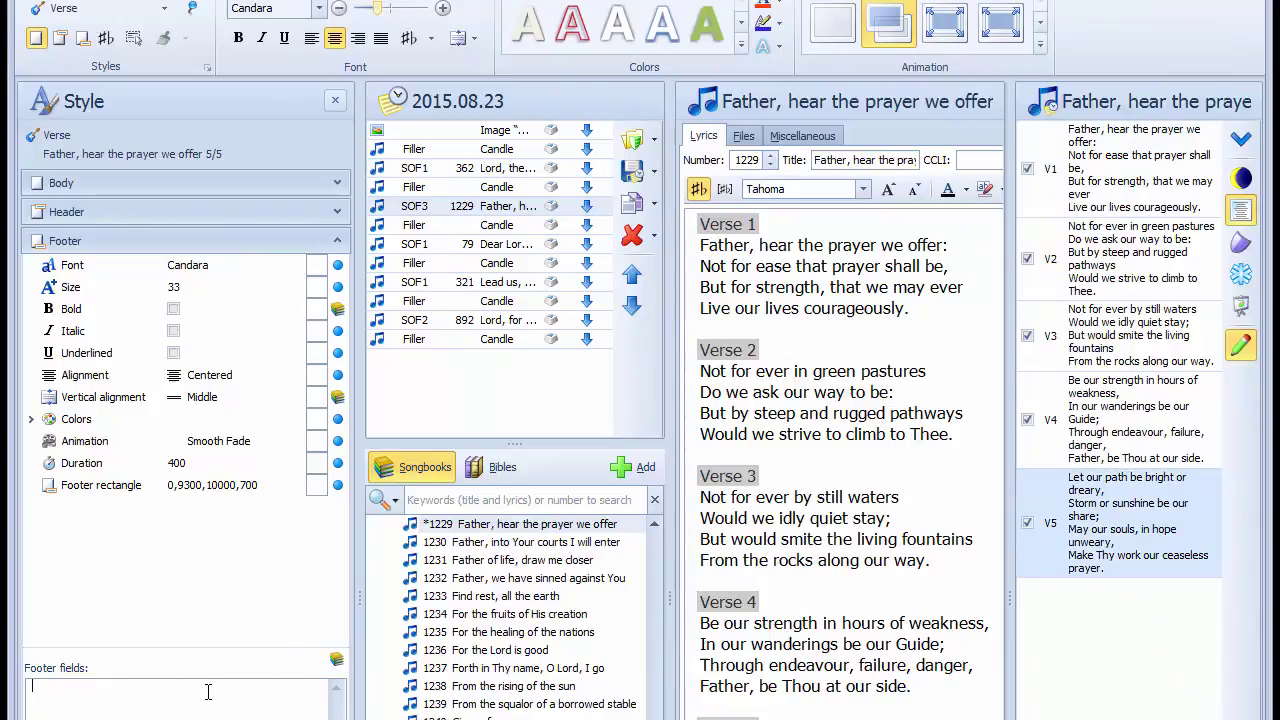
{"action": "key", "text": "ctrl+v"}
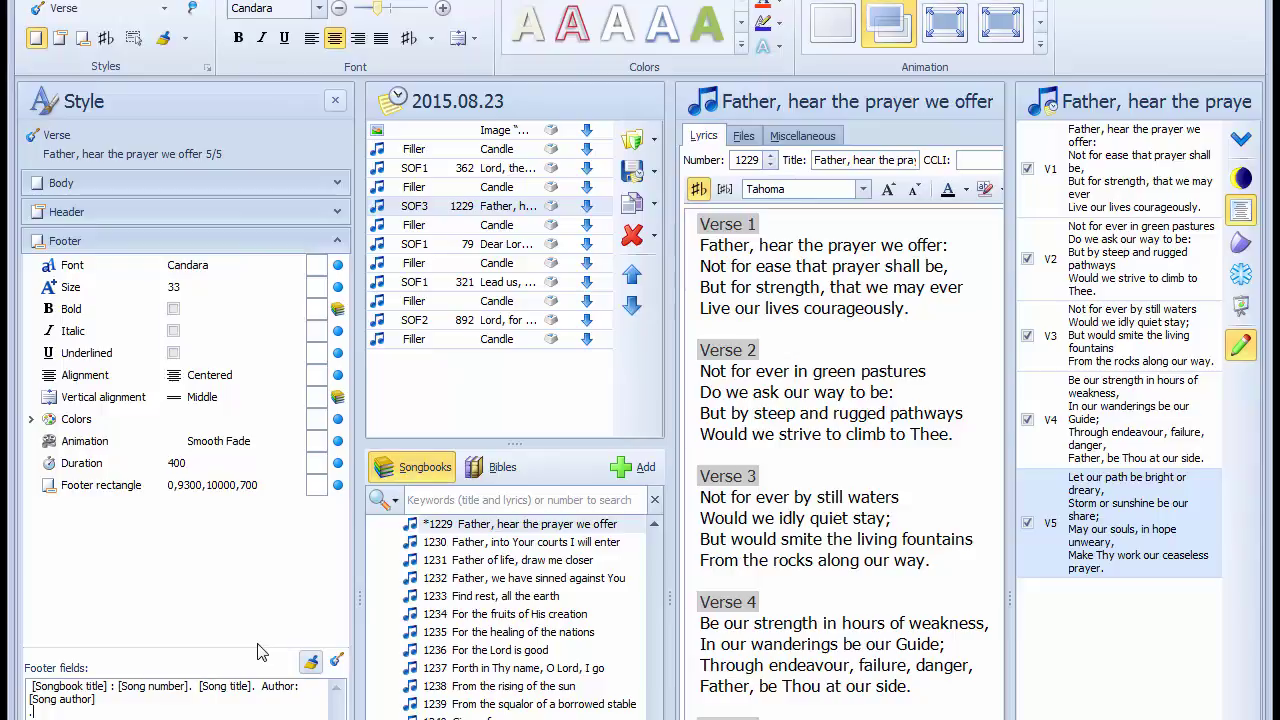
Paste the copied footer text into the footer fields of verse 5 of "Dear Lord and Father of mankind"
{"action": "left_click", "coordinate": [497, 250]}
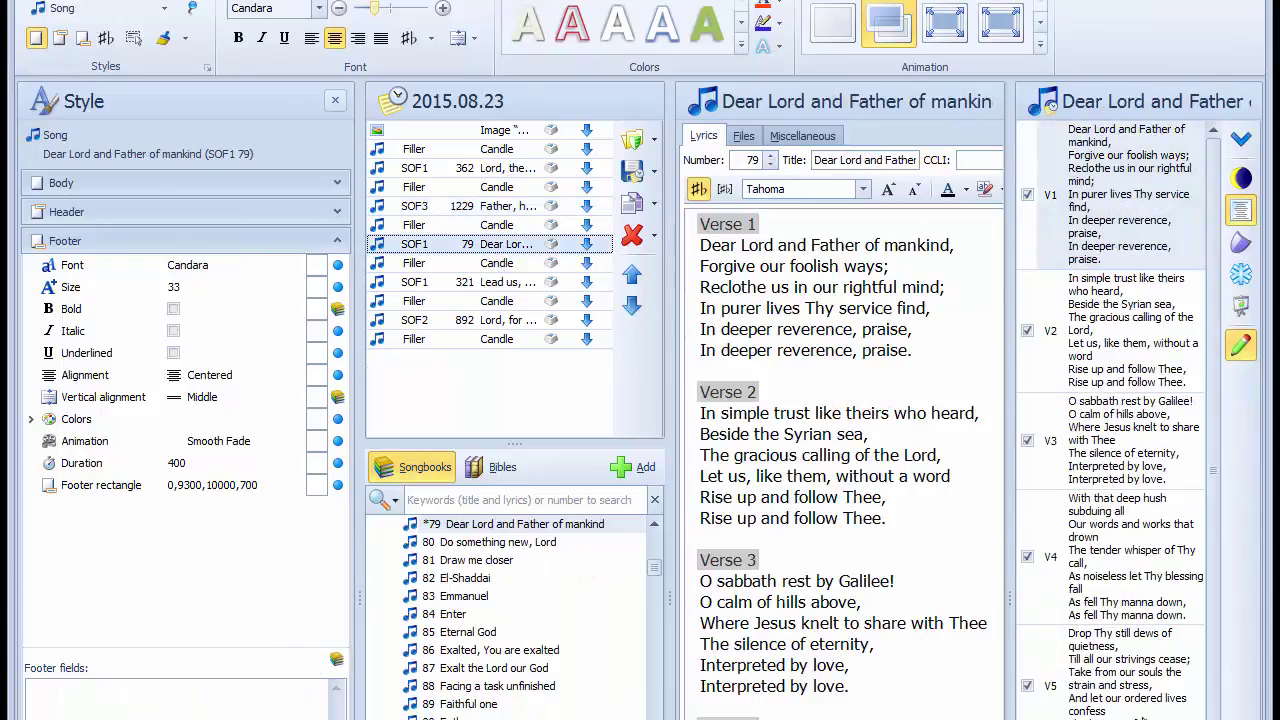
{"action": "left_click", "coordinate": [1166, 712]}
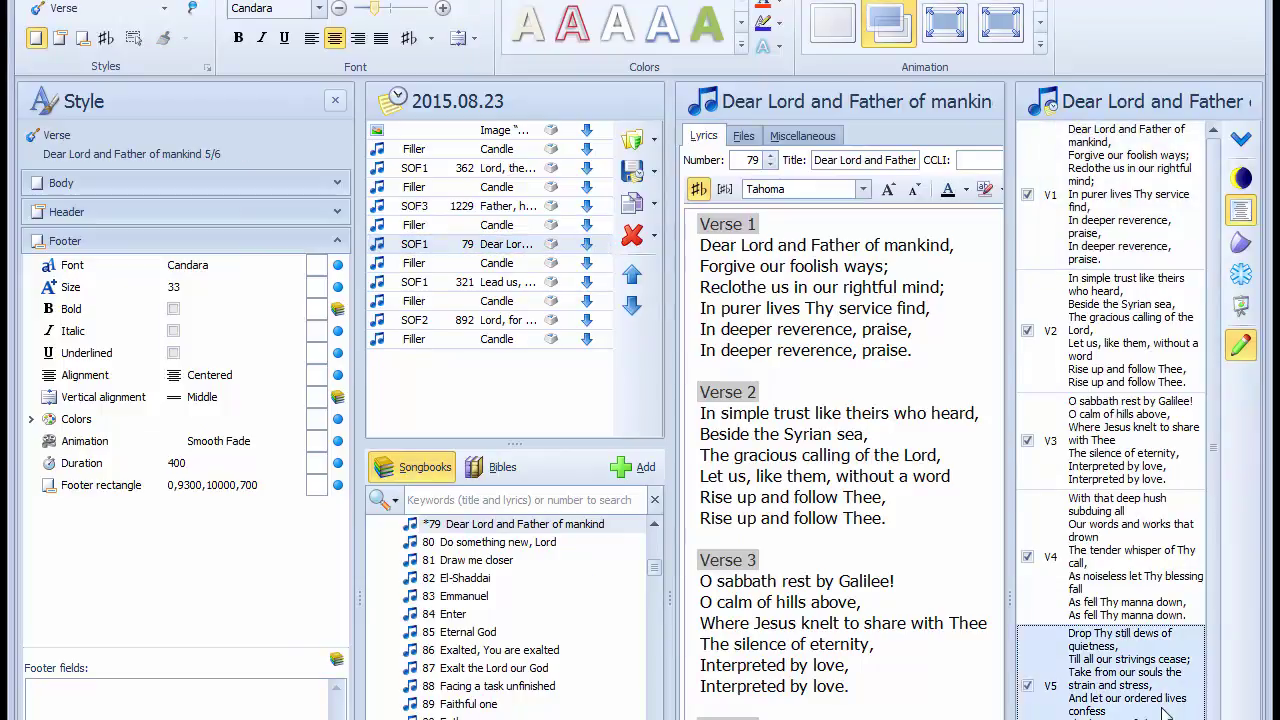
{"action": "left_click", "coordinate": [164, 703]}
{"action": "key", "text": "ctrl+v"}
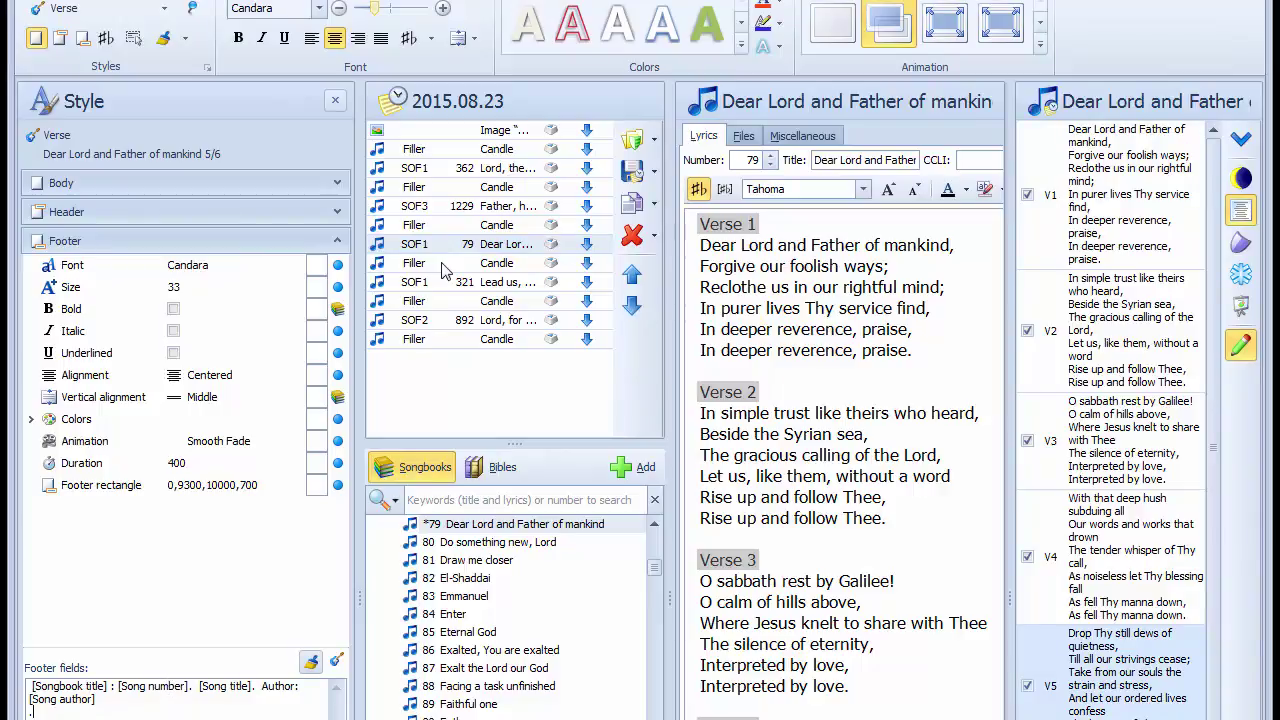
Enter "[Songbook title] : [Song number]. [Song title]. Author: [Song author]" in the footer fields of verse 3 of "Lead us, heavenly Father, lead us"
{"action": "left_click", "coordinate": [478, 284]}
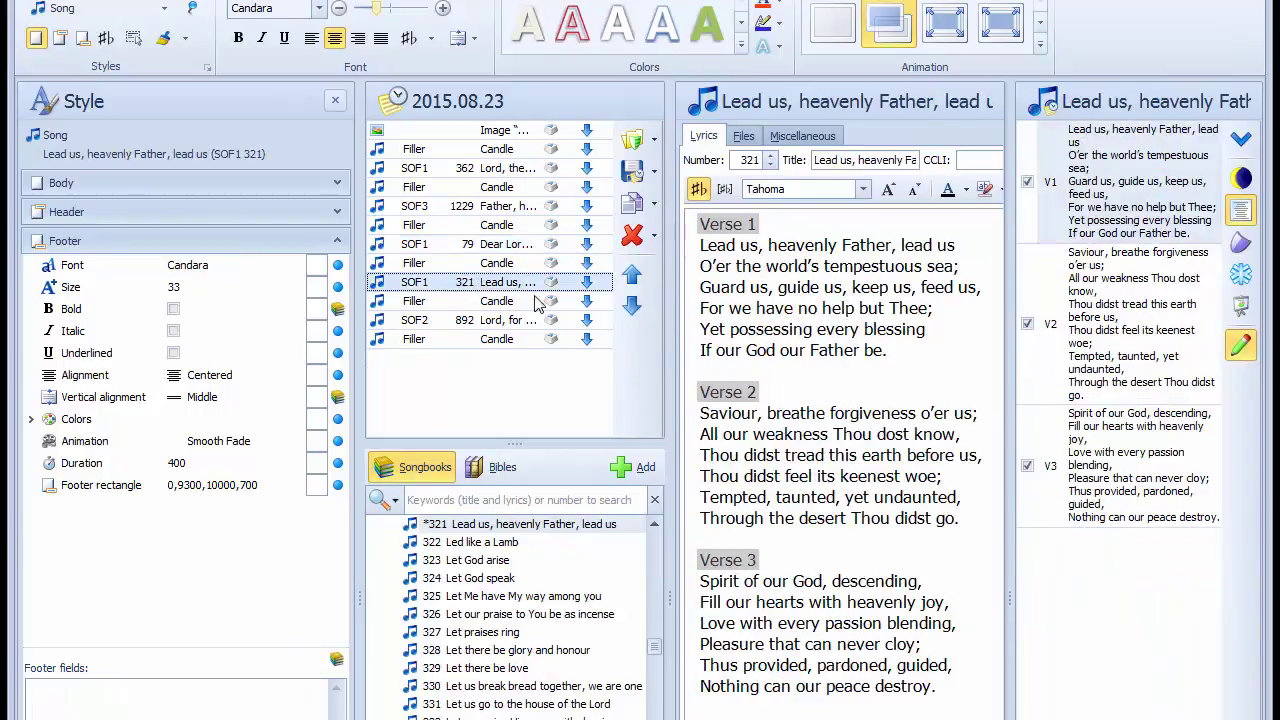
{"action": "left_click", "coordinate": [760, 546]}
{"action": "left_click", "coordinate": [104, 710]}
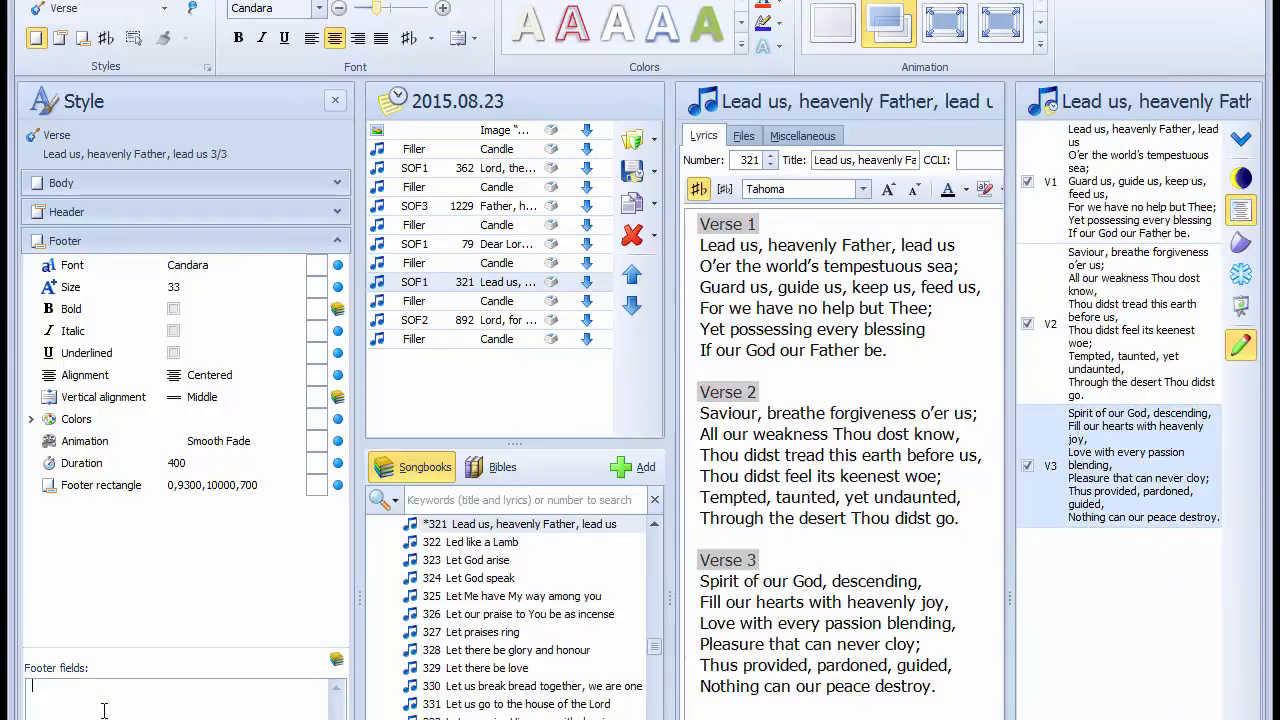
{"action": "type", "text": "[Songbook title] : [Song number].  [Song title].  Author: [Song author]"}
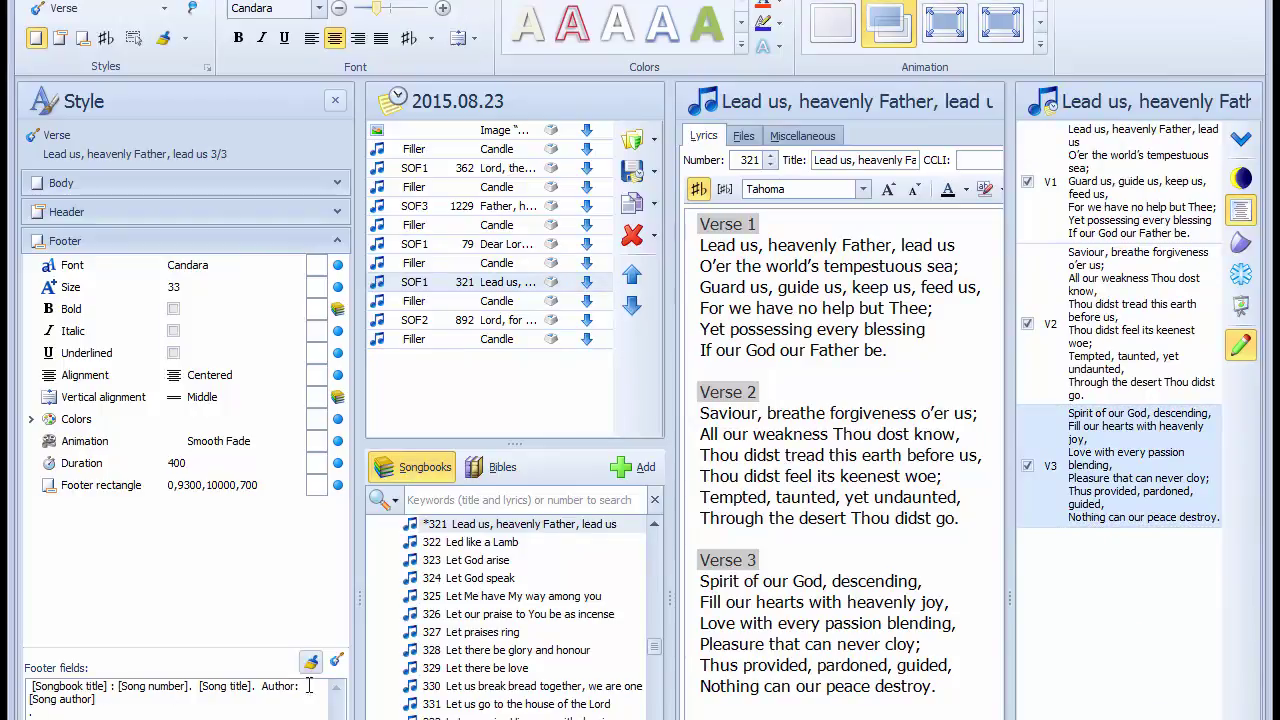
Enter "[Songbook title] : [Song number]. [Song title]. Author: [Song author]" in the footer fields of verse 5 of "Lord, for the years"
{"action": "left_click", "coordinate": [477, 324]}
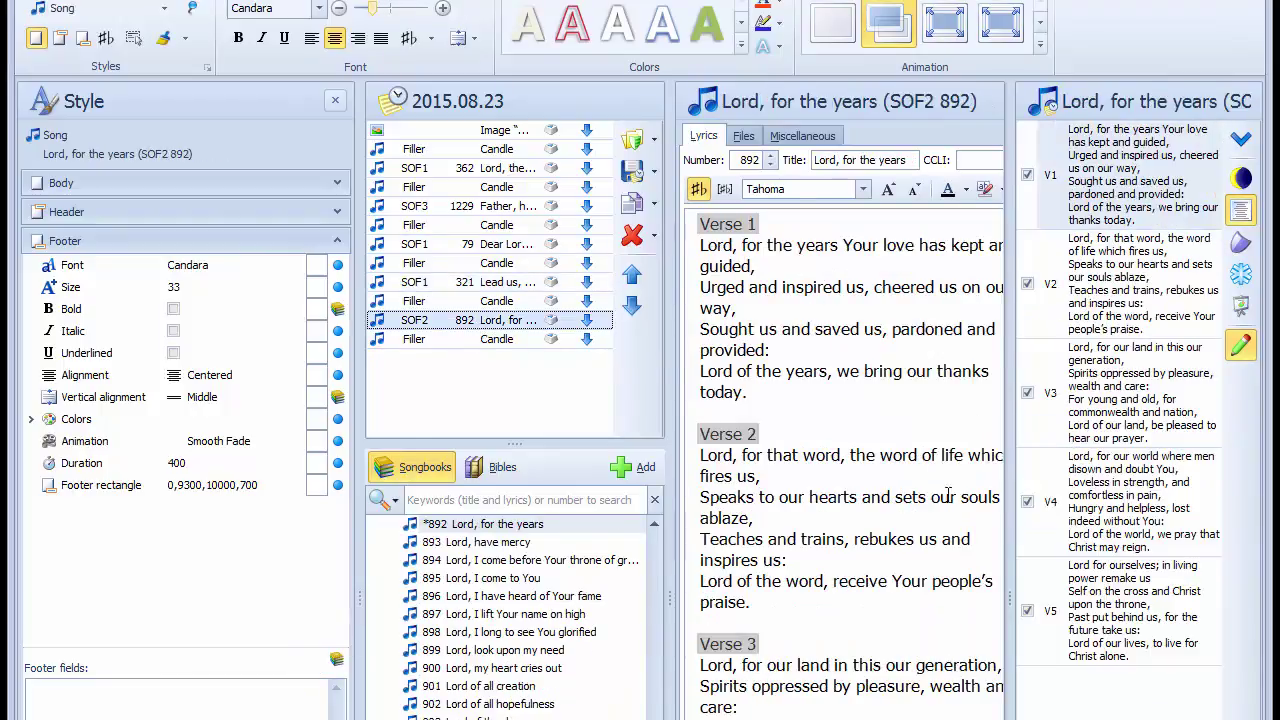
{"action": "left_click", "coordinate": [1106, 600]}
{"action": "left_click", "coordinate": [127, 707]}
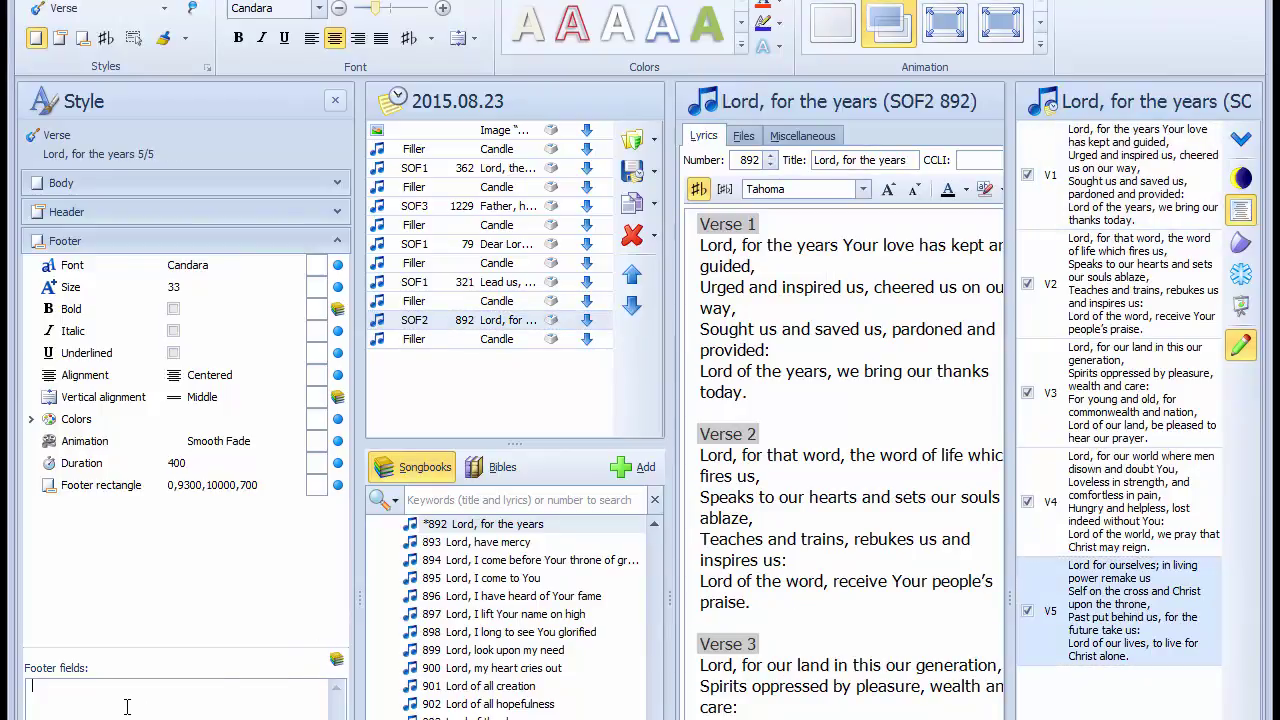
{"action": "type", "text": "[Songbook title] : [Song number]. [Song title]. Author: [Song author]"}
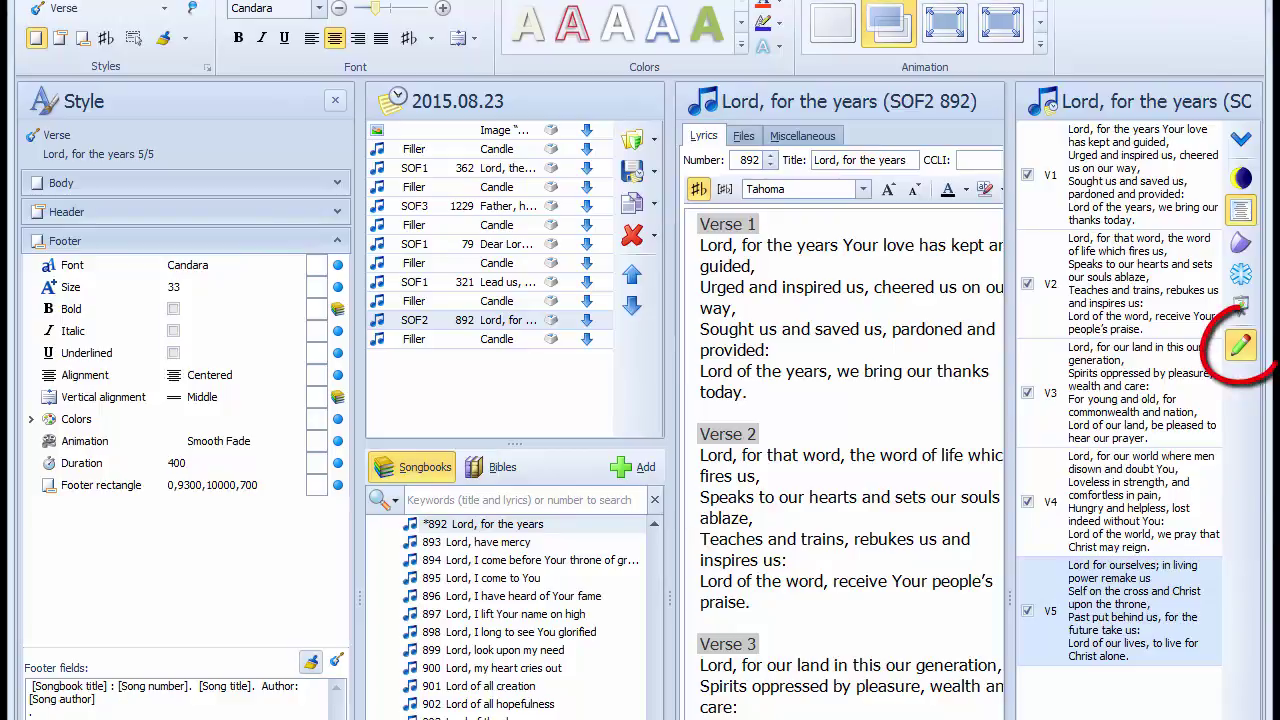
Leave edit mode and resize the panes so the slide preview is wider and the verse list above it taller
{"action": "left_click", "coordinate": [1242, 345]}
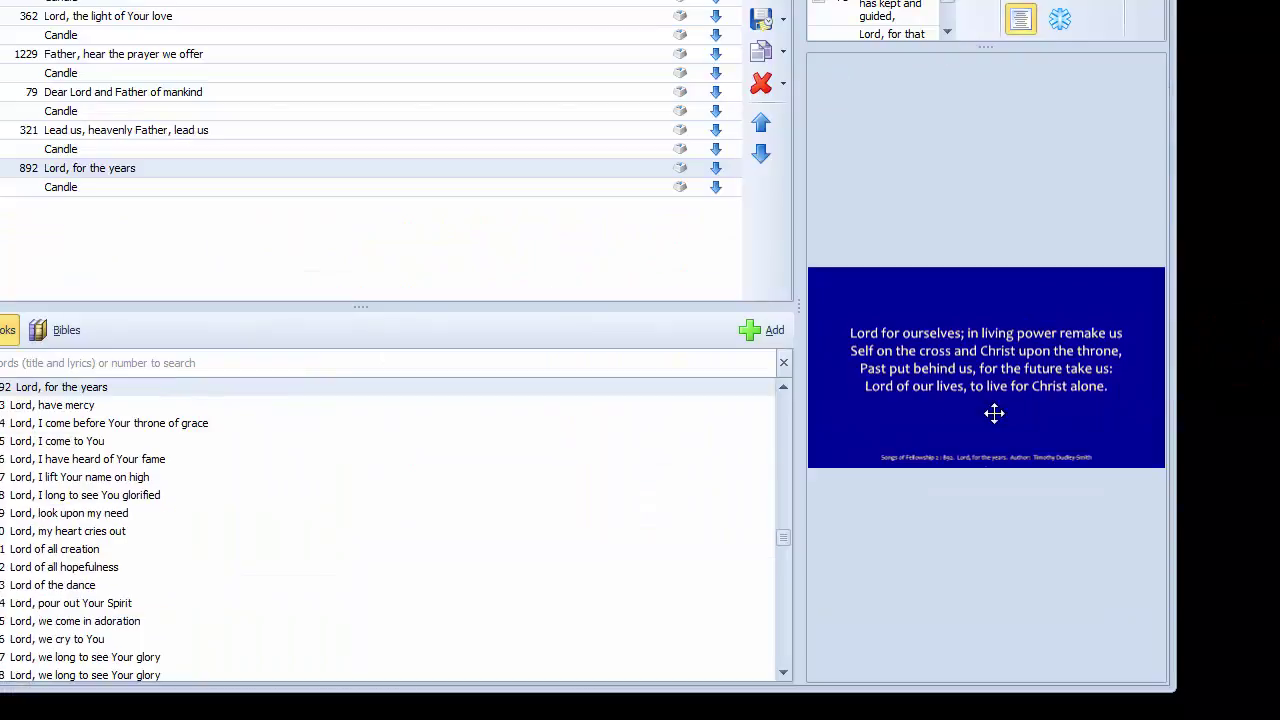
{"action": "left_click_drag", "start_coordinate": [799, 312], "coordinate": [520, 304]}
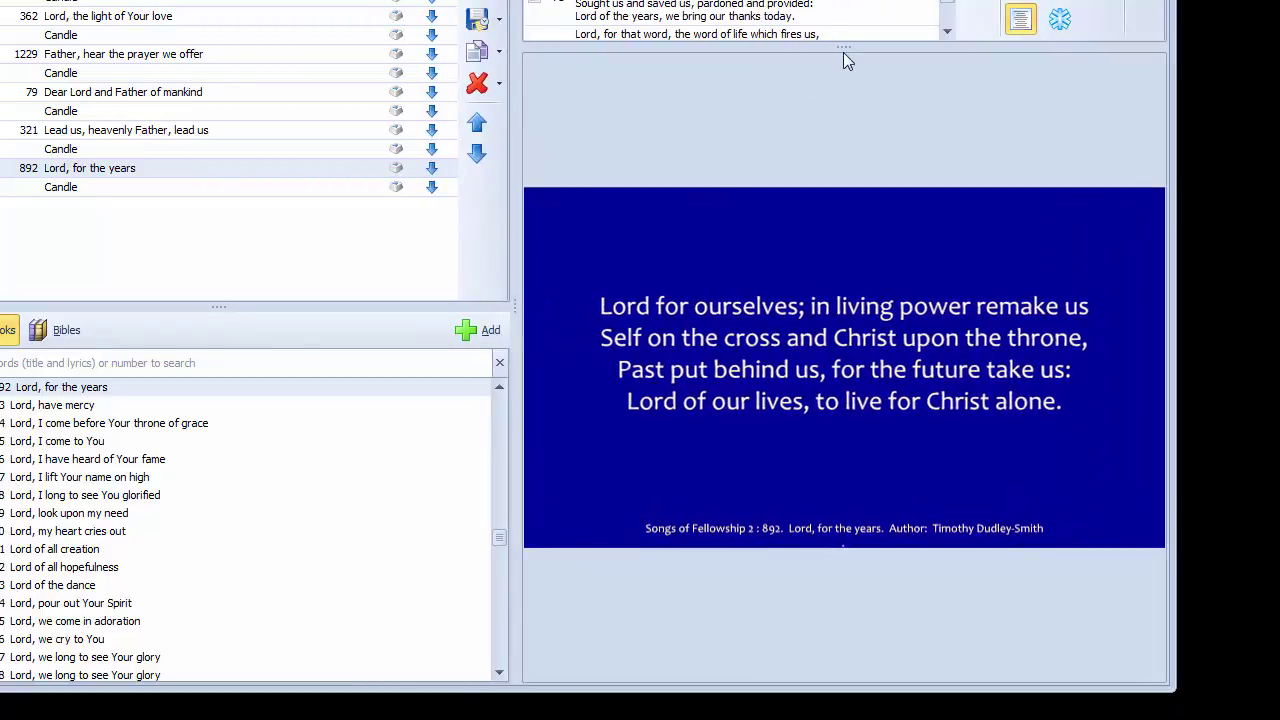
{"action": "left_click_drag", "start_coordinate": [843, 46], "coordinate": [835, 328]}
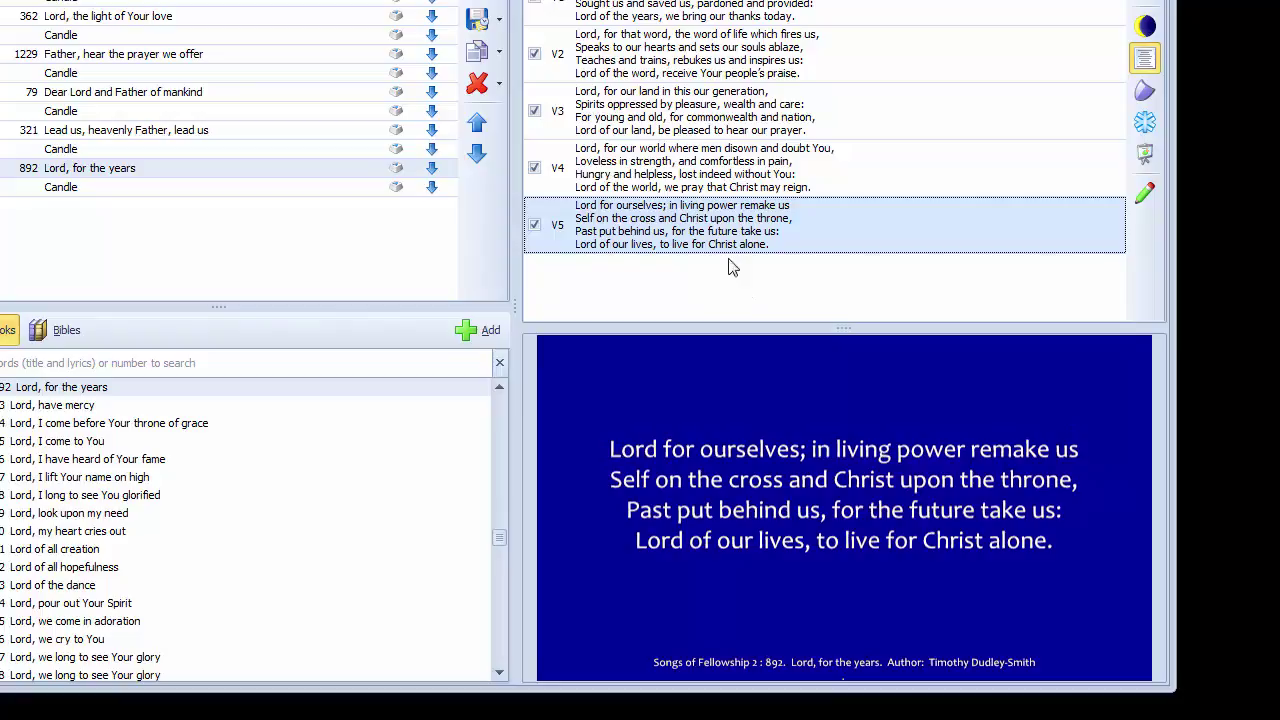
Show the "Welcome" image from the start of the 2015.08.23 agenda in the preview
{"action": "left_click", "coordinate": [88, 3]}
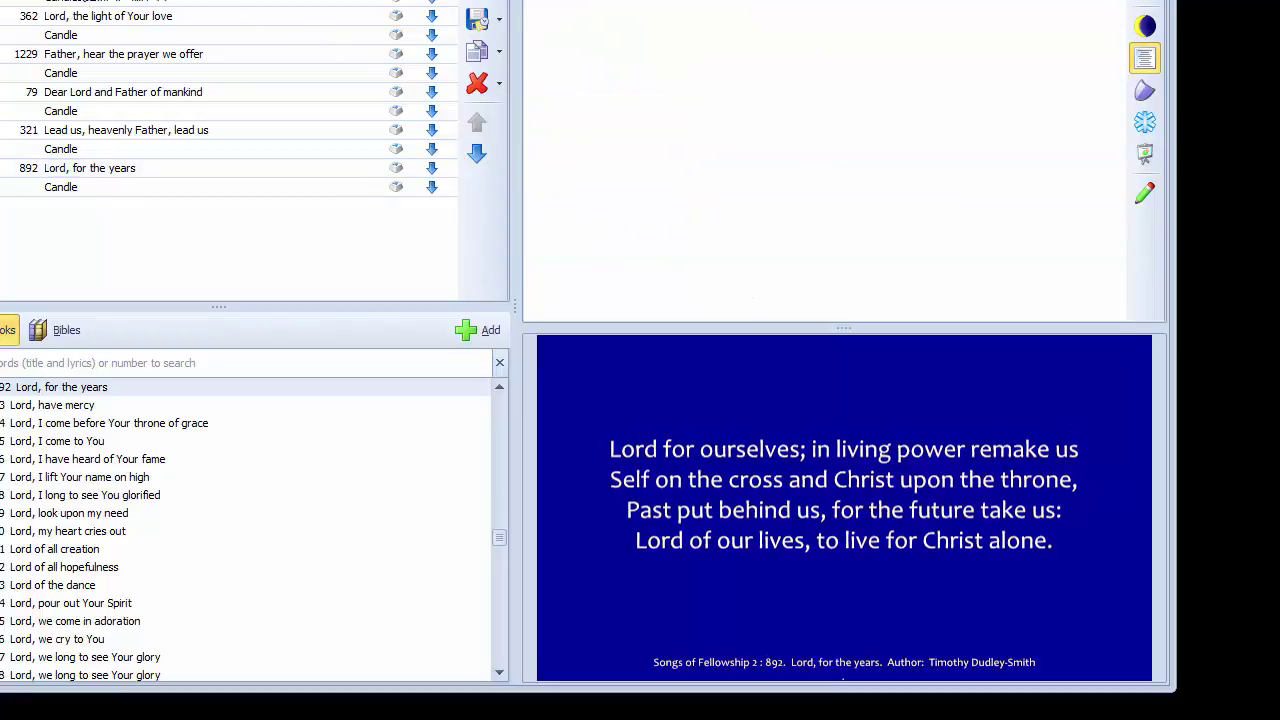
{"action": "left_click", "coordinate": [89, 168]}
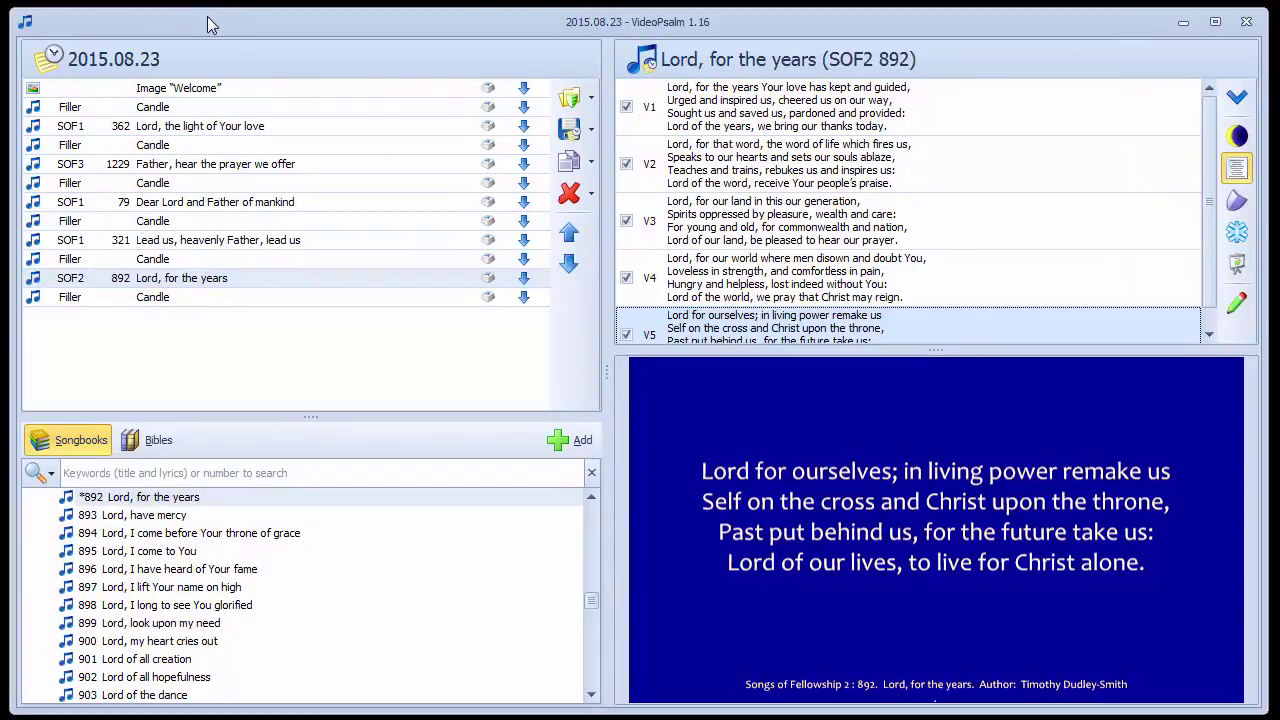
{"action": "left_click", "coordinate": [175, 88]}
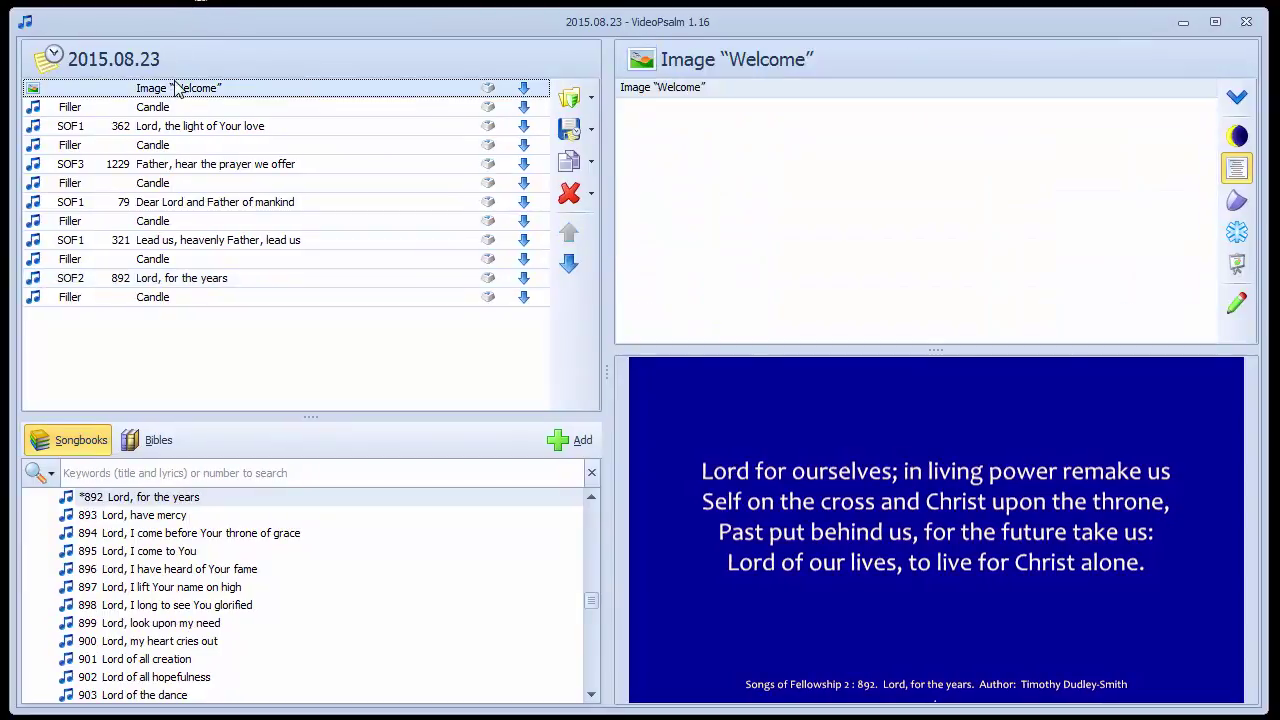
{"action": "left_click", "coordinate": [695, 88]}
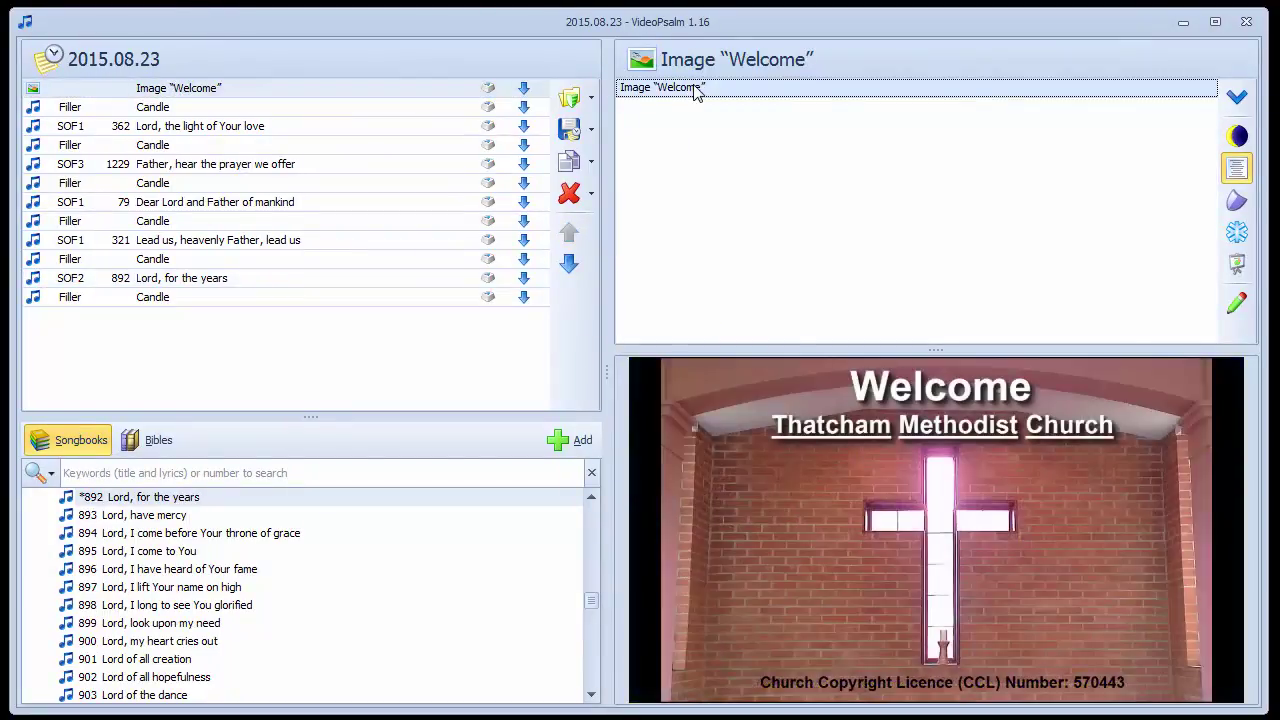
Advance the preview past the first Candle filler and through "Lord, the light of Your love" to its closing chorus, checking header and footer
{"action": "left_click", "coordinate": [1239, 99]}
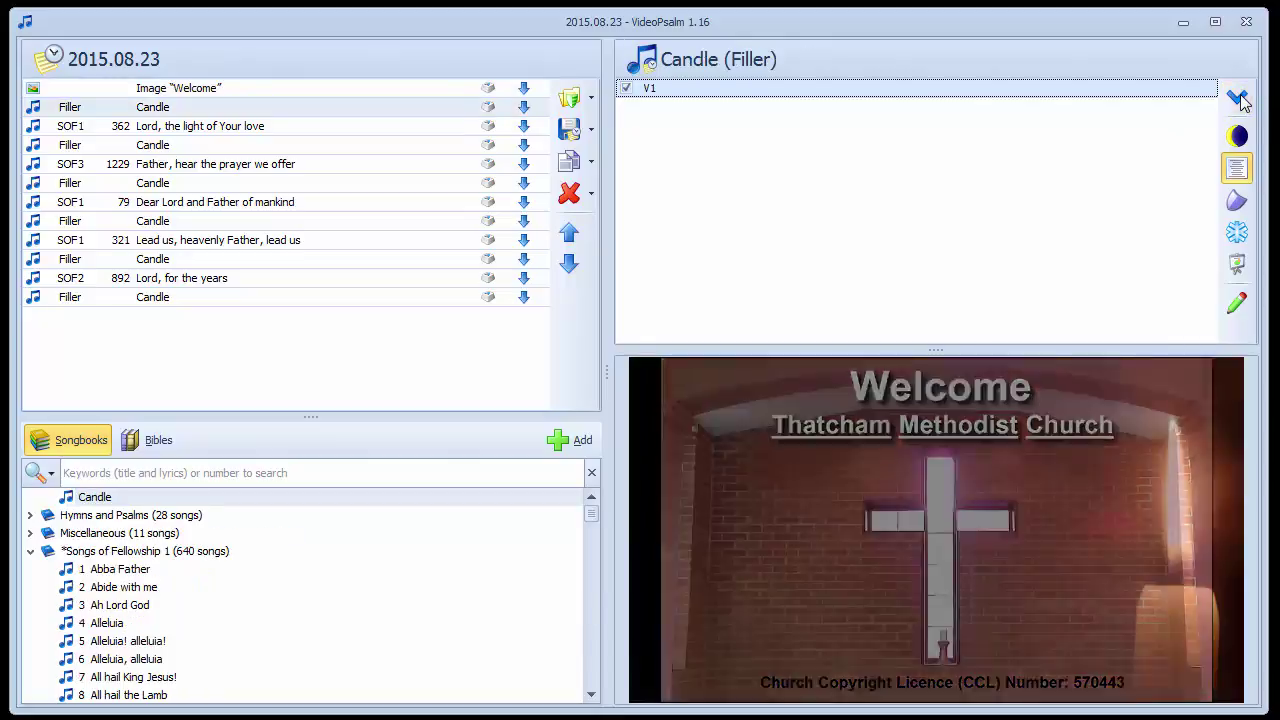
{"action": "left_click", "coordinate": [1239, 99]}
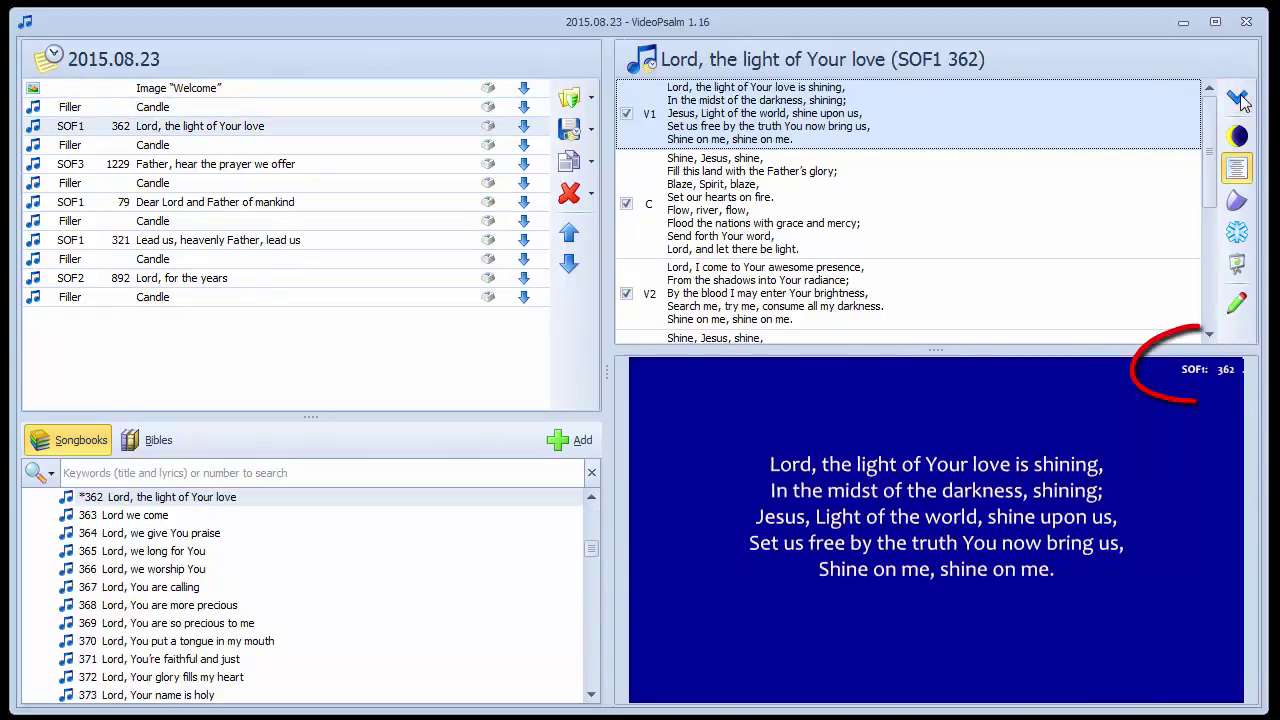
{"action": "left_click", "coordinate": [1239, 99]}
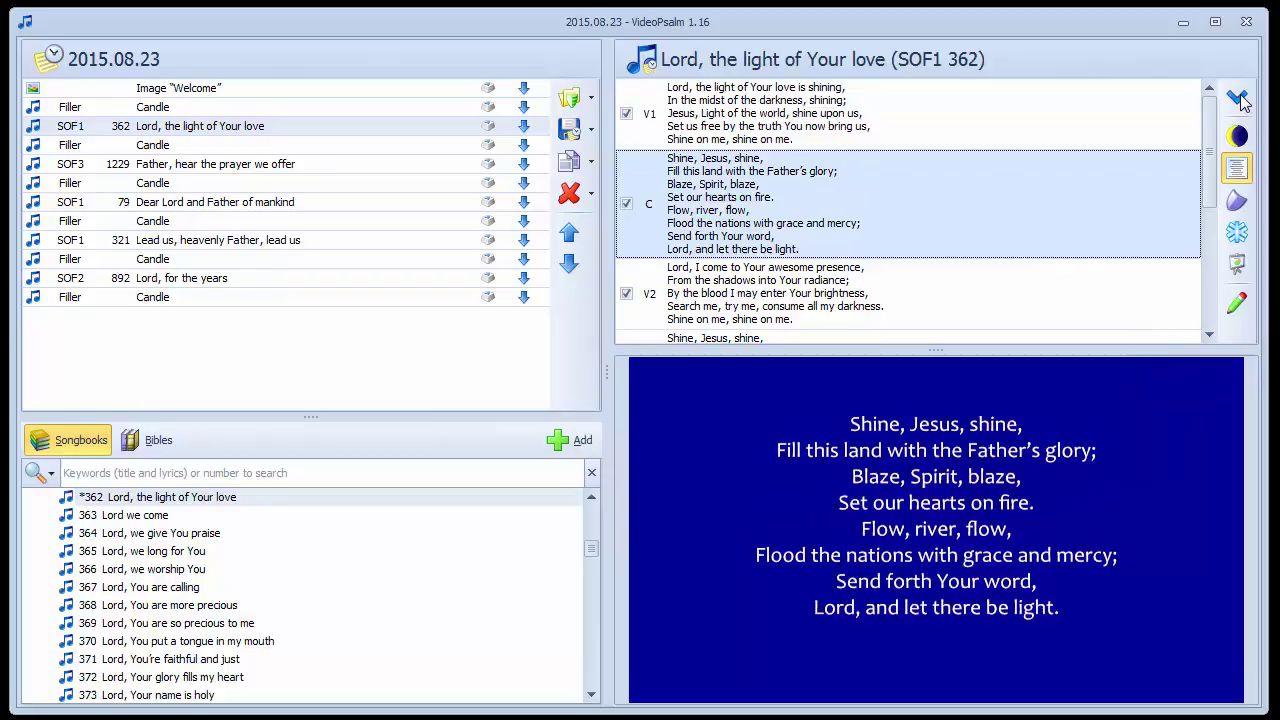
{"action": "left_click", "coordinate": [1239, 99]}
{"action": "left_click", "coordinate": [1239, 99]}
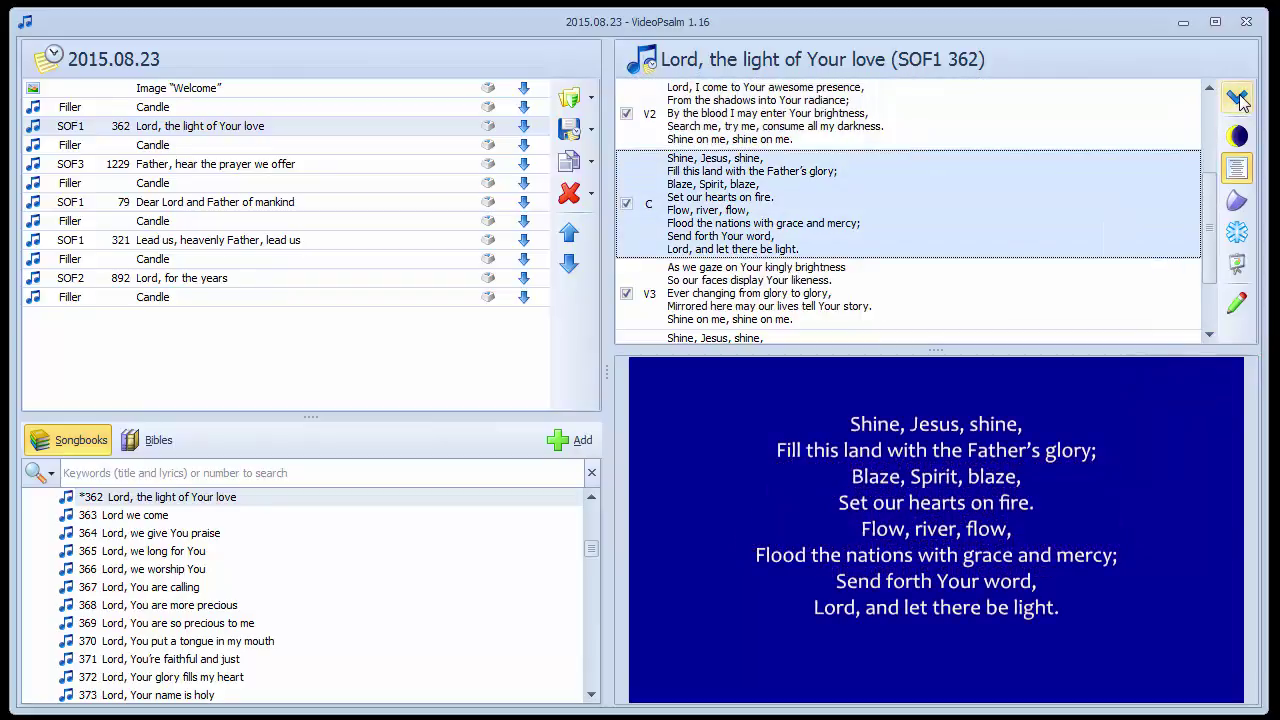
{"action": "left_click", "coordinate": [1239, 99]}
{"action": "left_click", "coordinate": [1239, 99]}
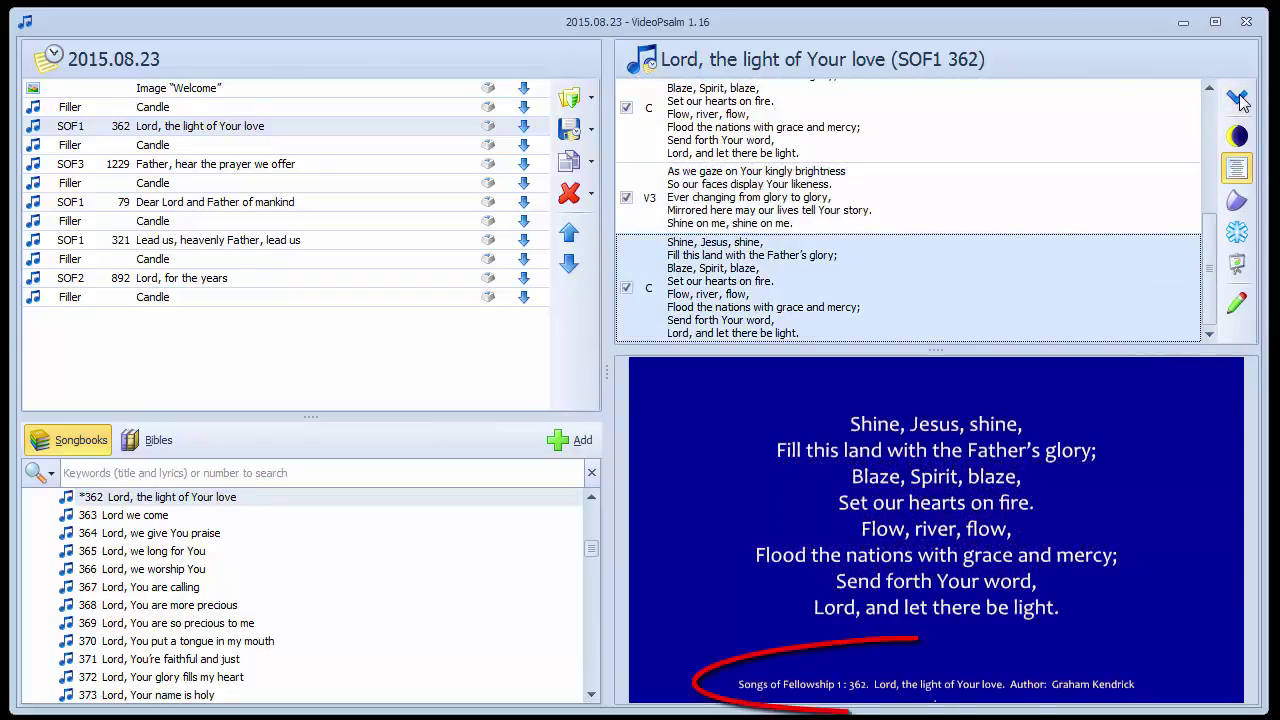
Advance past the Candle filler and through "Father, hear the prayer we offer" to verse 5, checking its header and footer
{"action": "left_click", "coordinate": [1239, 99]}
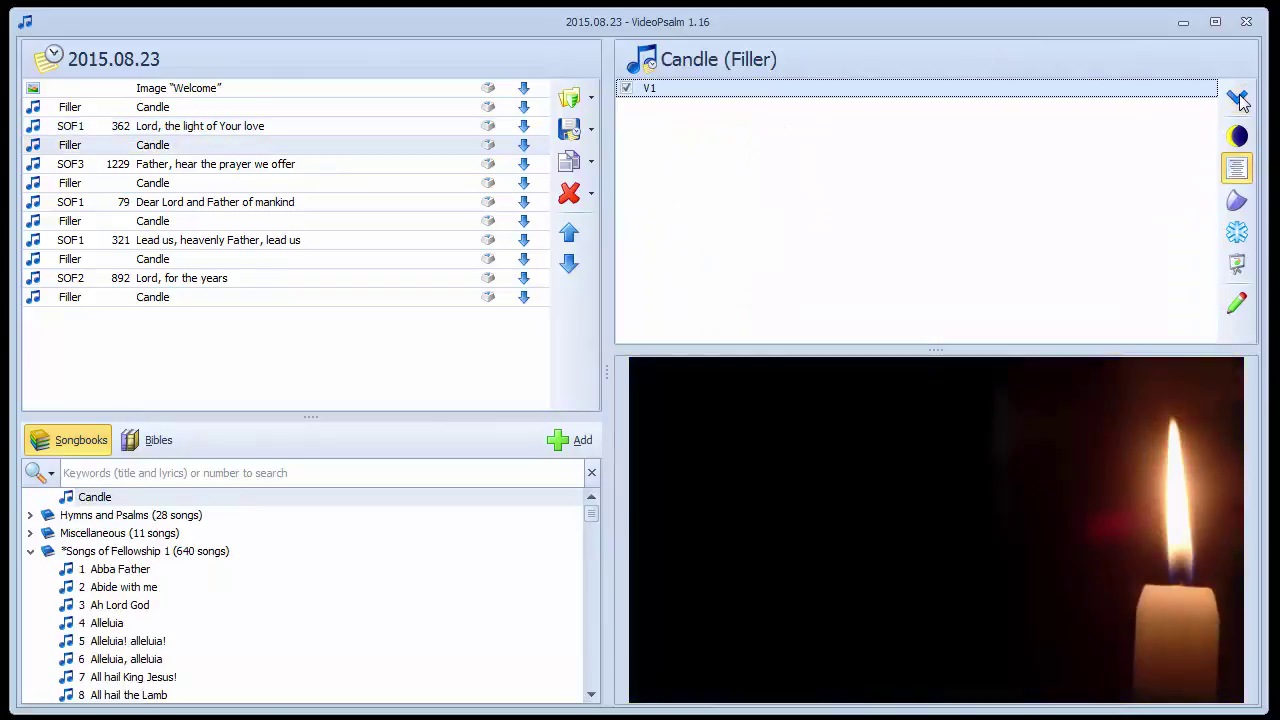
{"action": "left_click", "coordinate": [1239, 99]}
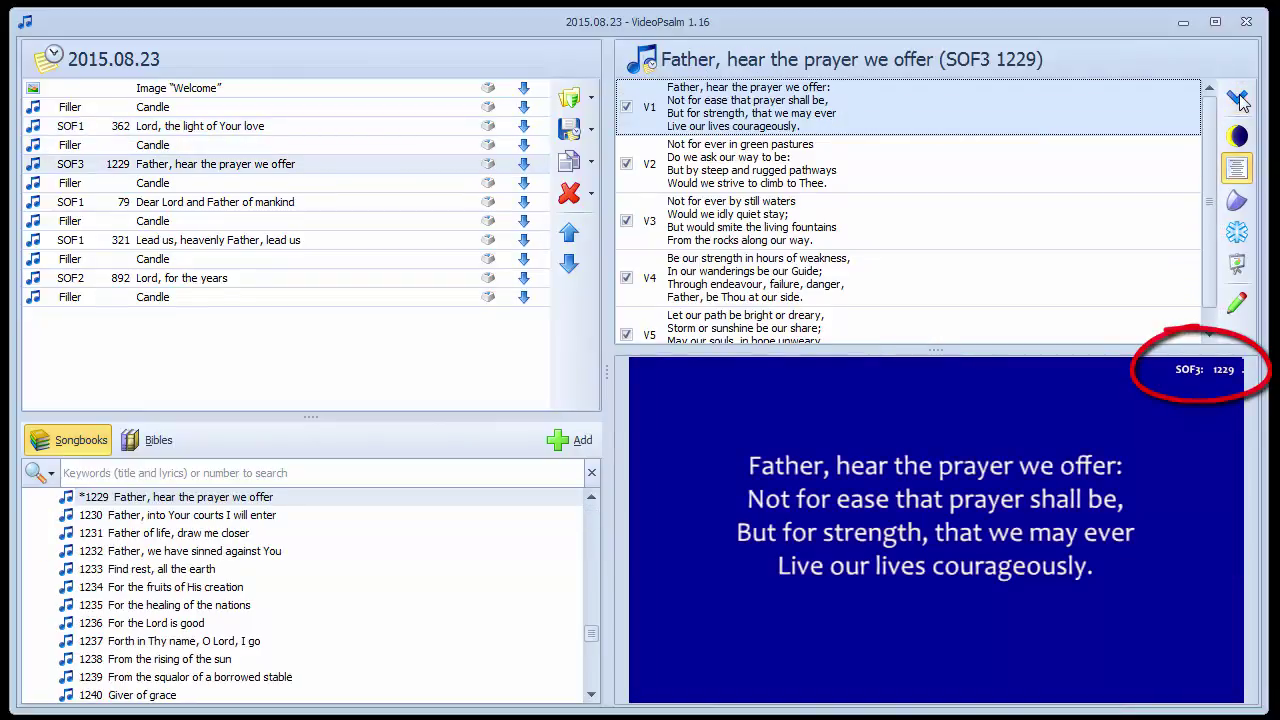
{"action": "key", "text": "Down"}
{"action": "key", "text": "Down"}
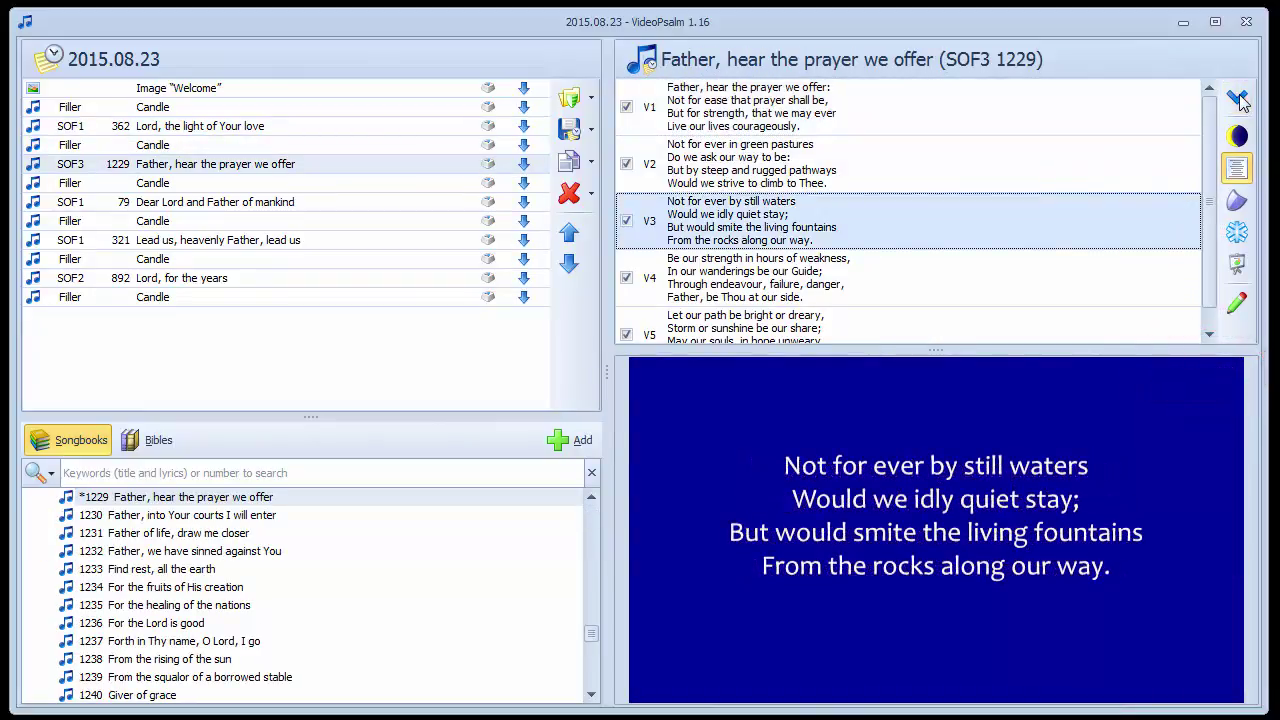
{"action": "key", "text": "Down"}
{"action": "key", "text": "Down"}
Advance past the Candle filler and through "Dear Lord and Father of mankind" to verse 6, checking its header and footer
{"action": "key", "text": "Down"}
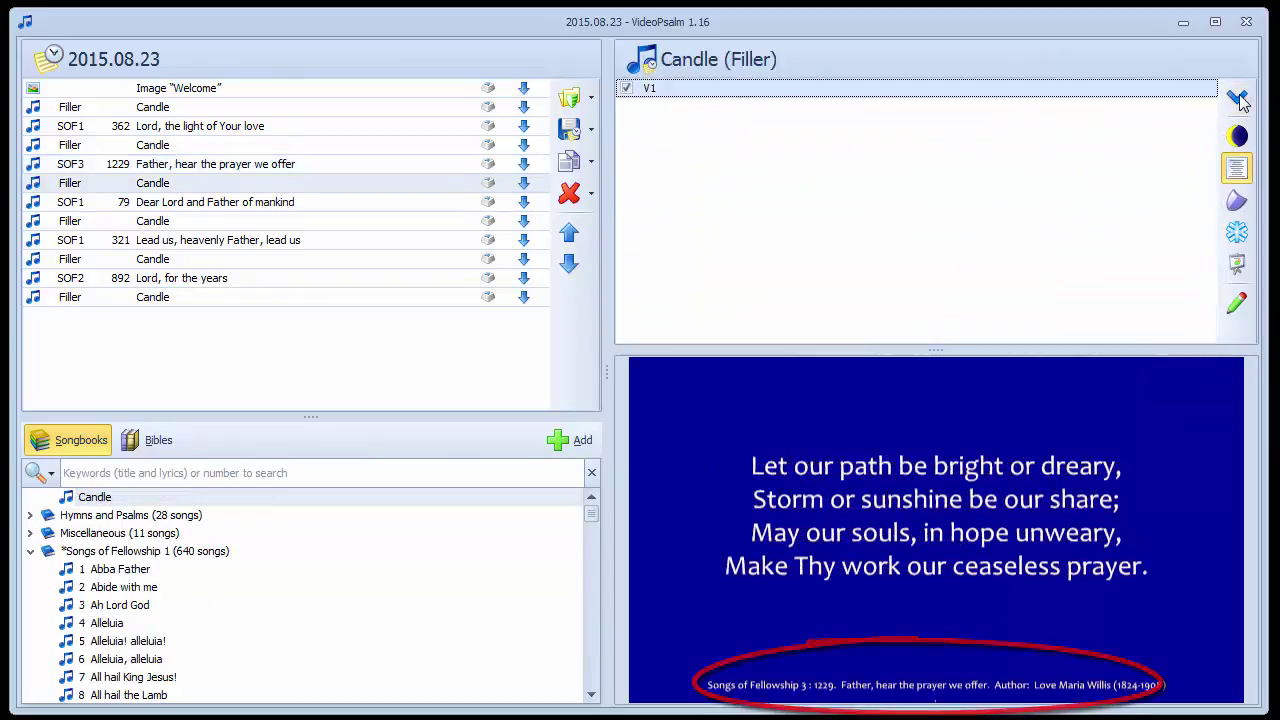
{"action": "key", "text": "Down"}
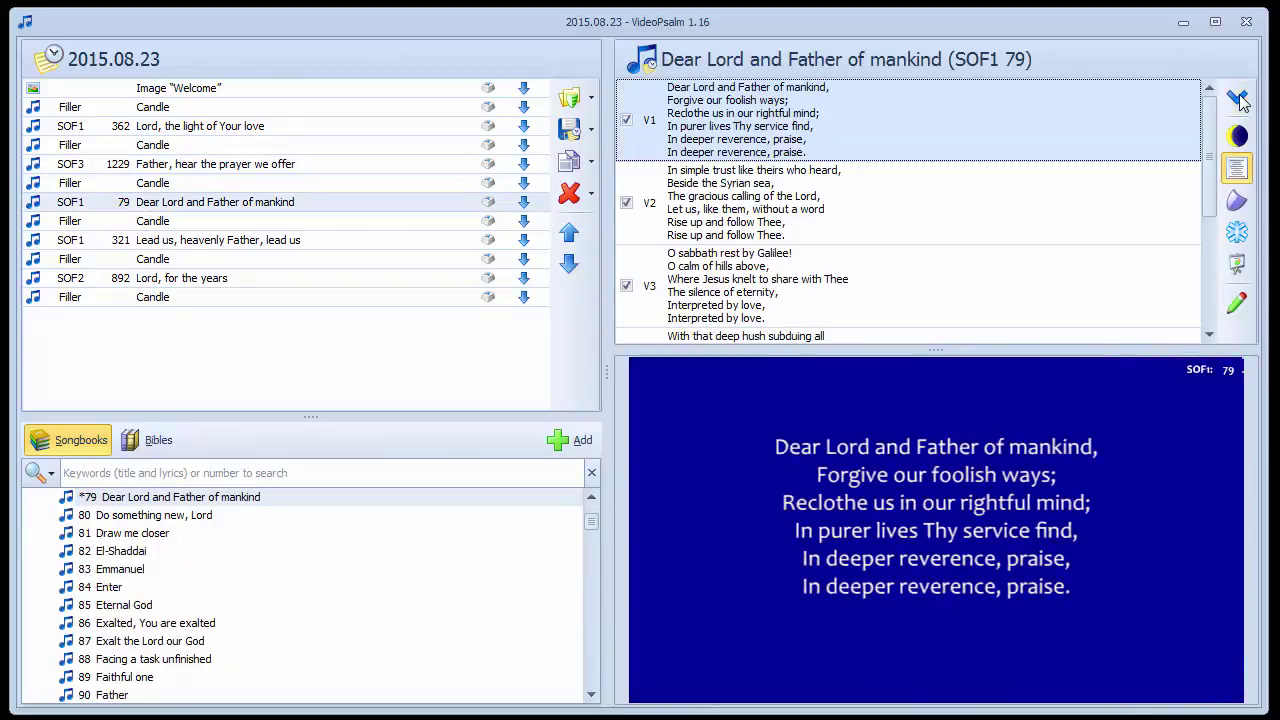
{"action": "key", "text": "Down"}
{"action": "key", "text": "Down"}
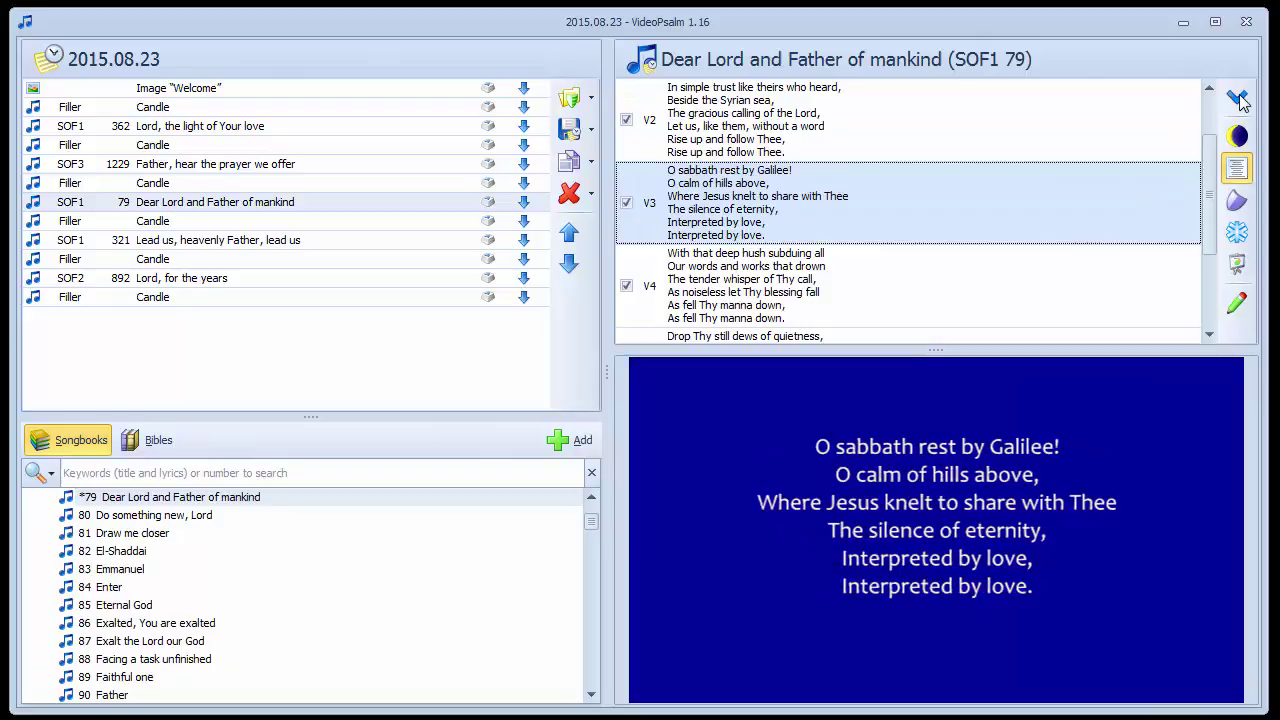
{"action": "key", "text": "Down"}
{"action": "key", "text": "Down"}
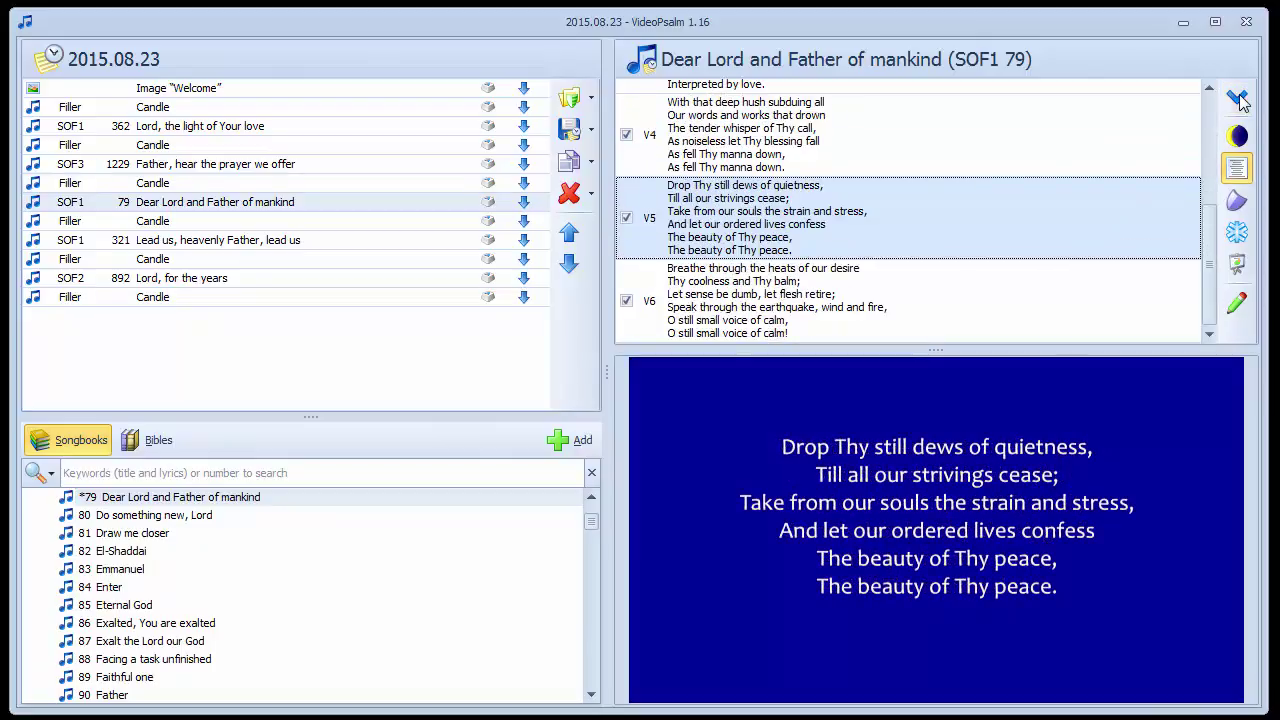
{"action": "key", "text": "Down"}
Advance past the Candle filler and through "Lead us, heavenly Father, lead us" to verse 3, checking its header and footer
{"action": "left_click", "coordinate": [1240, 103]}
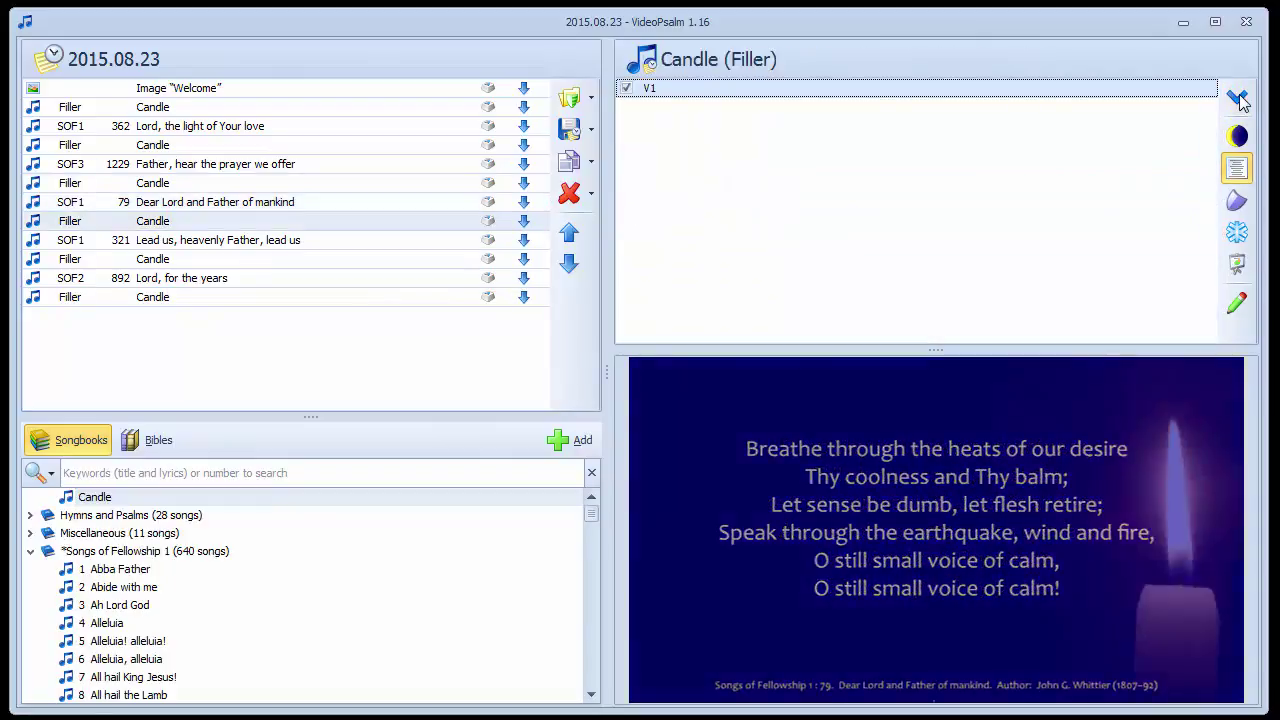
{"action": "left_click", "coordinate": [1240, 103]}
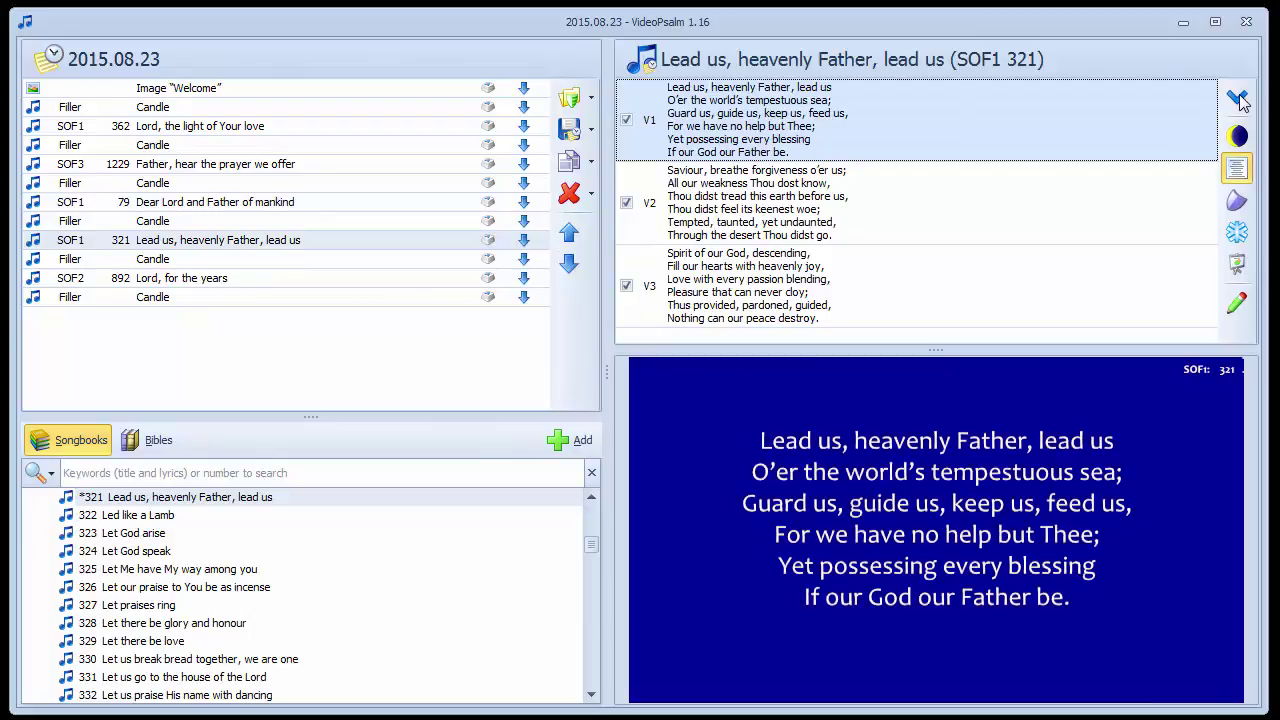
{"action": "left_click", "coordinate": [1240, 103]}
{"action": "left_click", "coordinate": [1240, 103]}
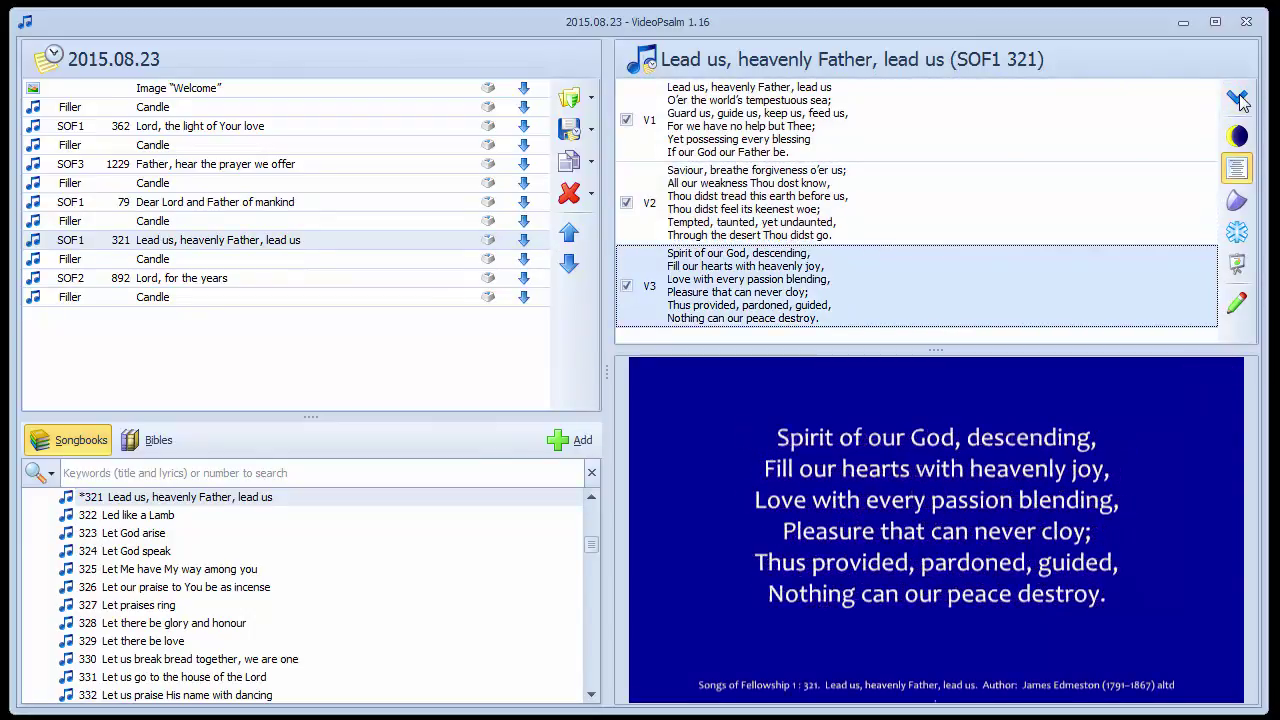
Preview "Lord, for the years" from verse 1 to verse 5, checking header and footer, and continue to the agenda's final Candle filler
{"action": "left_click", "coordinate": [1240, 103]}
{"action": "left_click", "coordinate": [1240, 103]}
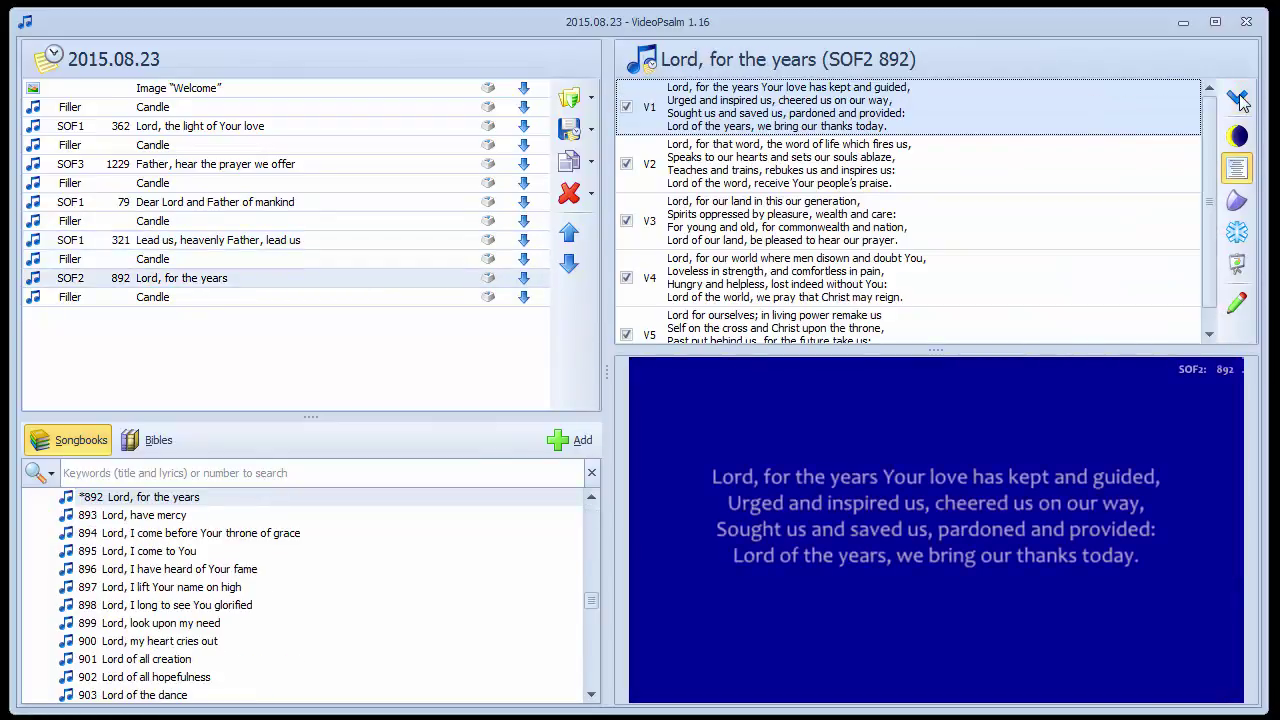
{"action": "left_click", "coordinate": [1240, 103]}
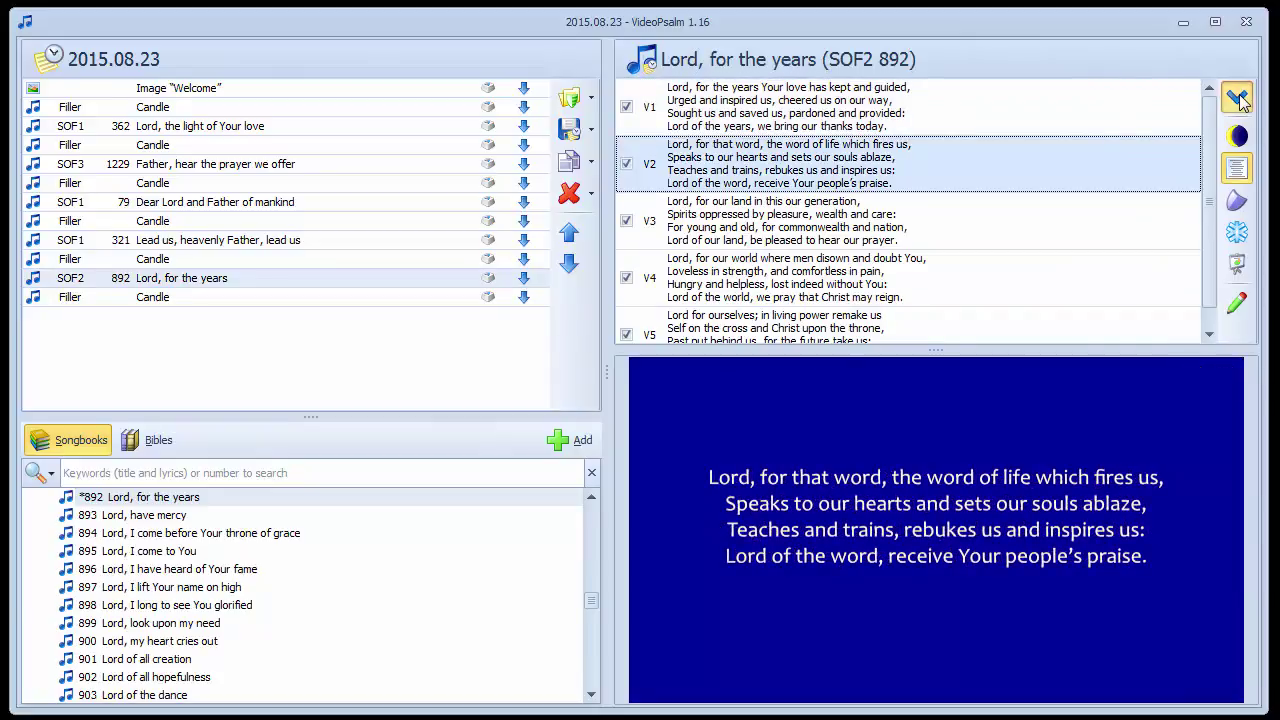
{"action": "left_click", "coordinate": [1240, 103]}
{"action": "left_click", "coordinate": [1240, 103]}
{"action": "left_click", "coordinate": [1240, 103]}
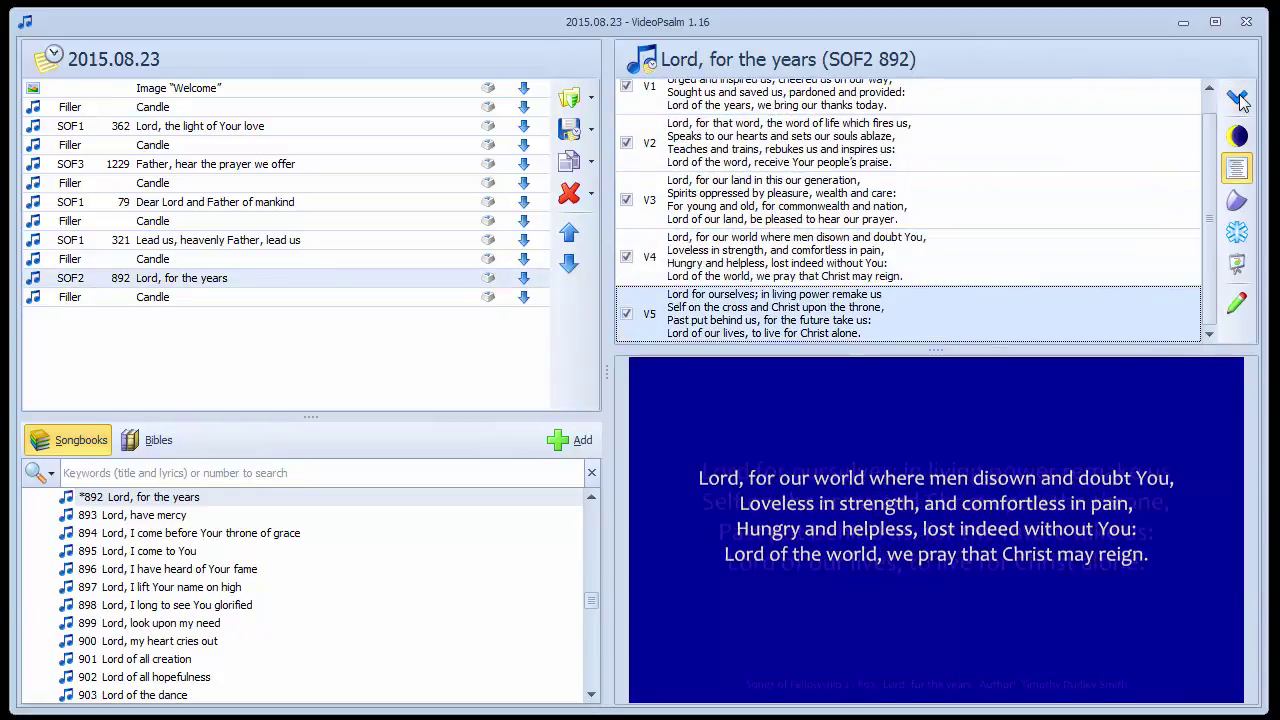
{"action": "left_click", "coordinate": [1240, 103]}
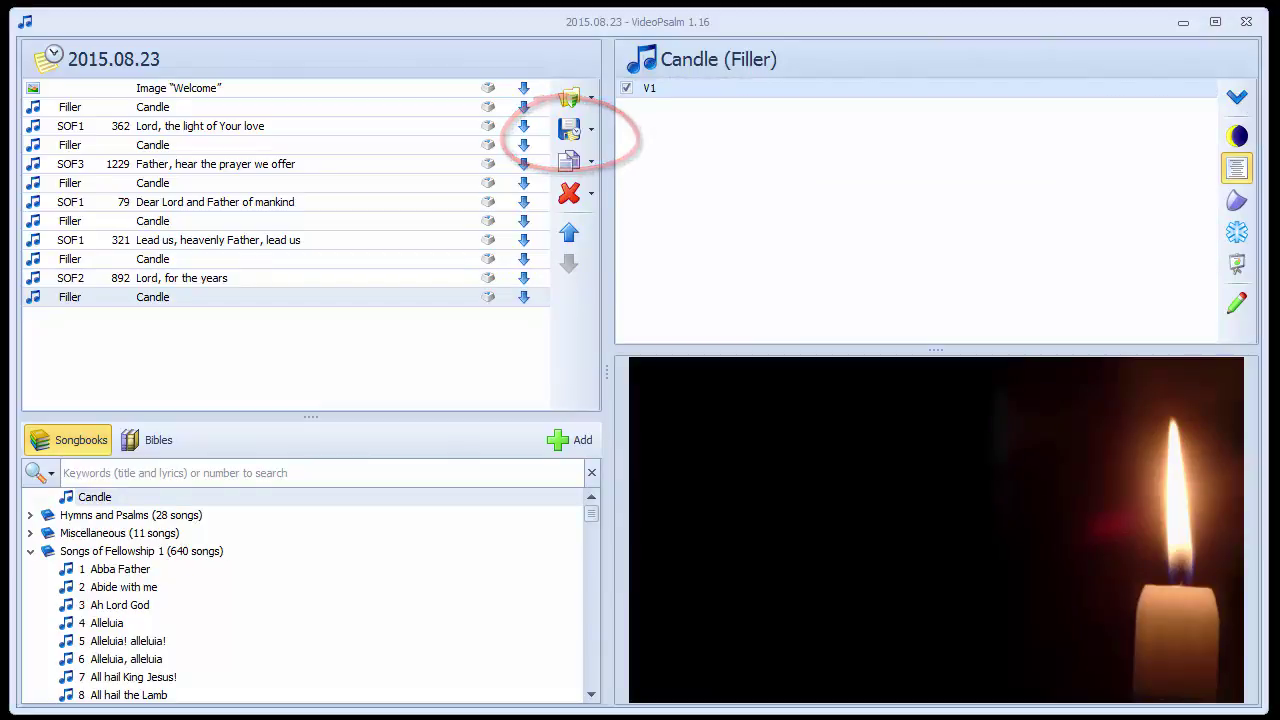
Close the program after previewing the 2015.08.23 agenda
{"action": "left_click", "coordinate": [1245, 26]}
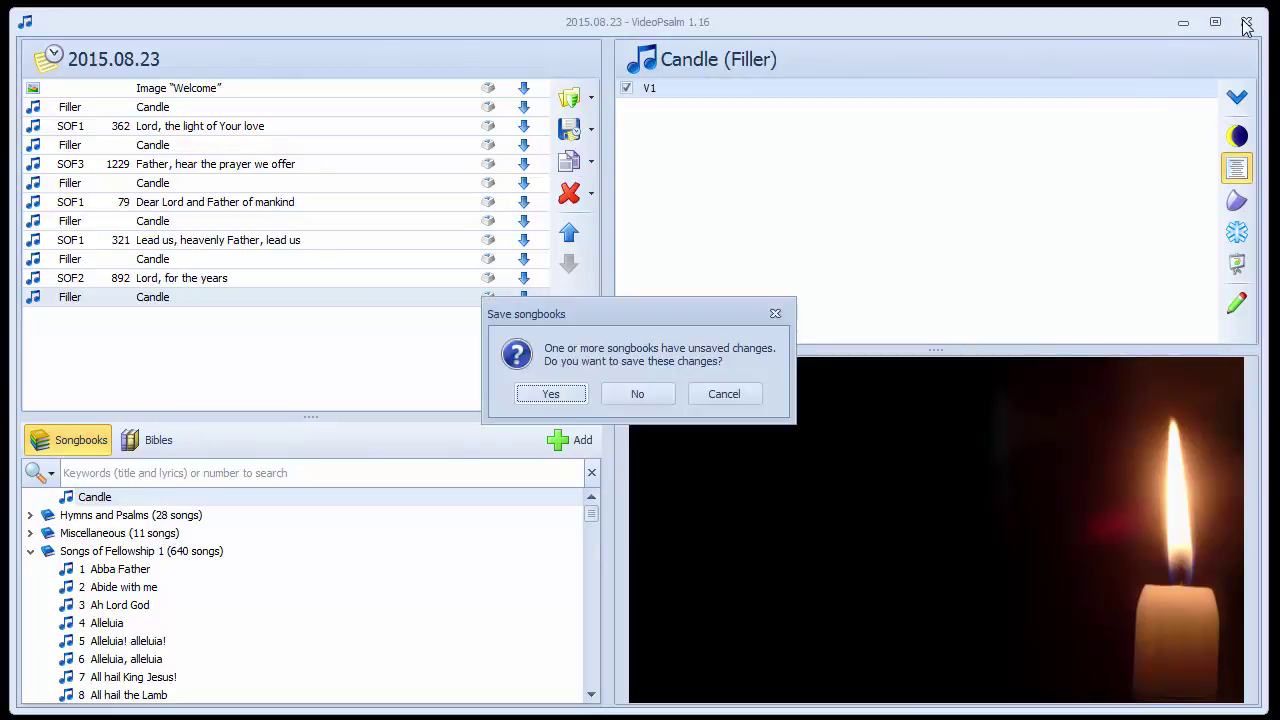